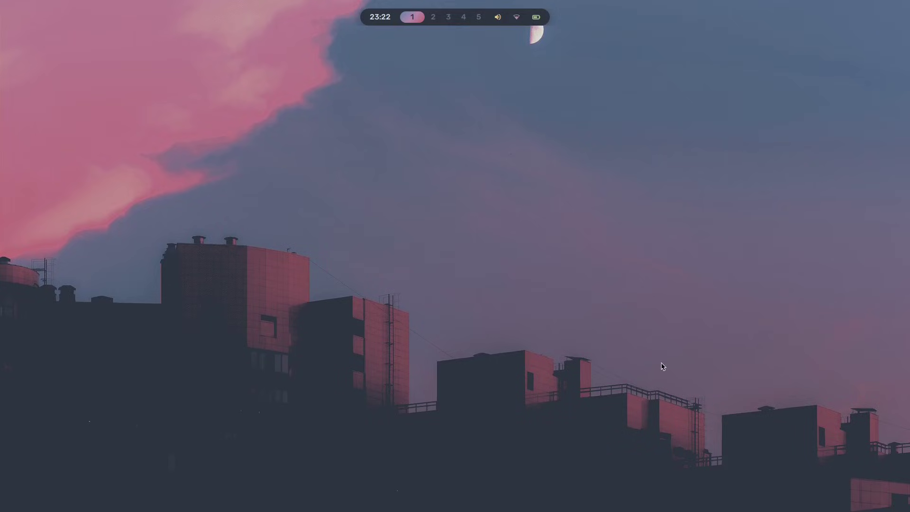
Step: Switch the desktop theme to gruvbox
key(super+t)
key(Down)
key(Down)
key(Down)
key(Down)
key(Return)
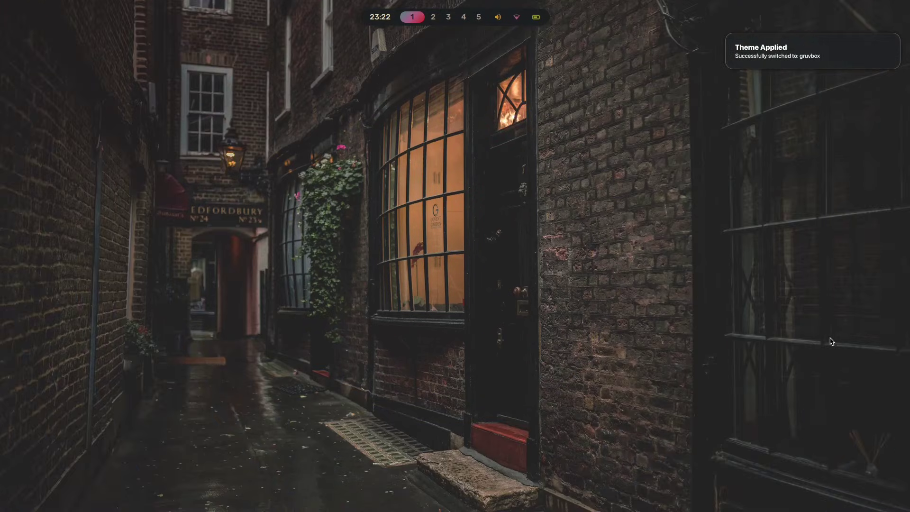
Step: Browse the gruvbox wallpapers and apply alley.jpg as the desktop wallpaper
key(super+w)
key(Right)
key(Right)
key(Right)
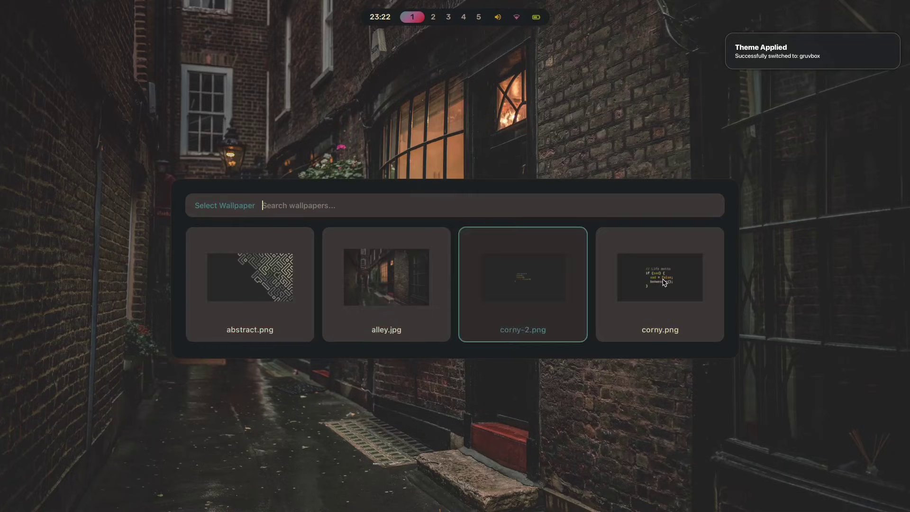
key(Left)
key(Left)
key(Return)
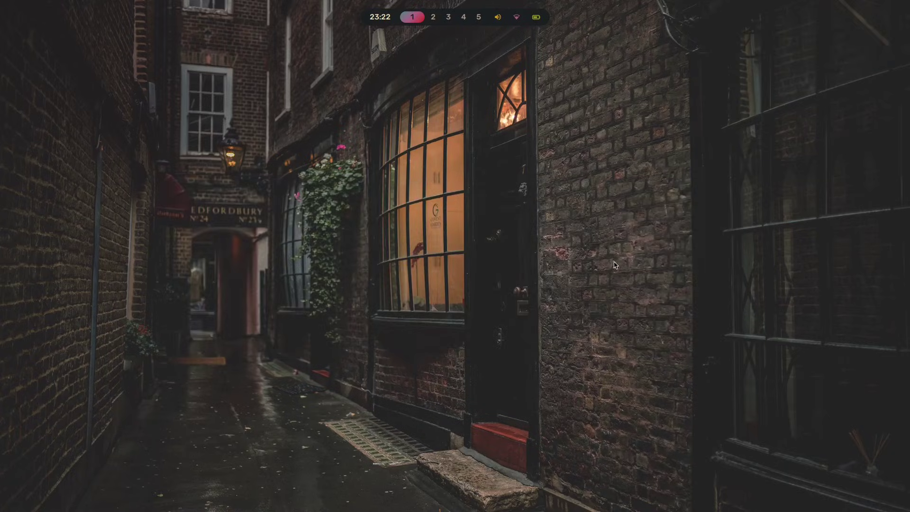
Step: Go to workspace 2 and view the blur effect around the app launcher and the notification center, closing each one
key(super+2)
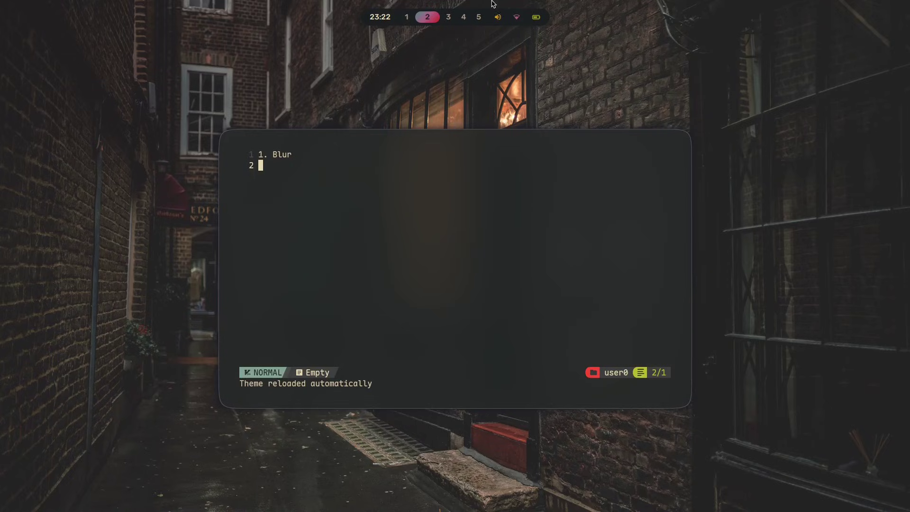
key(super+d)
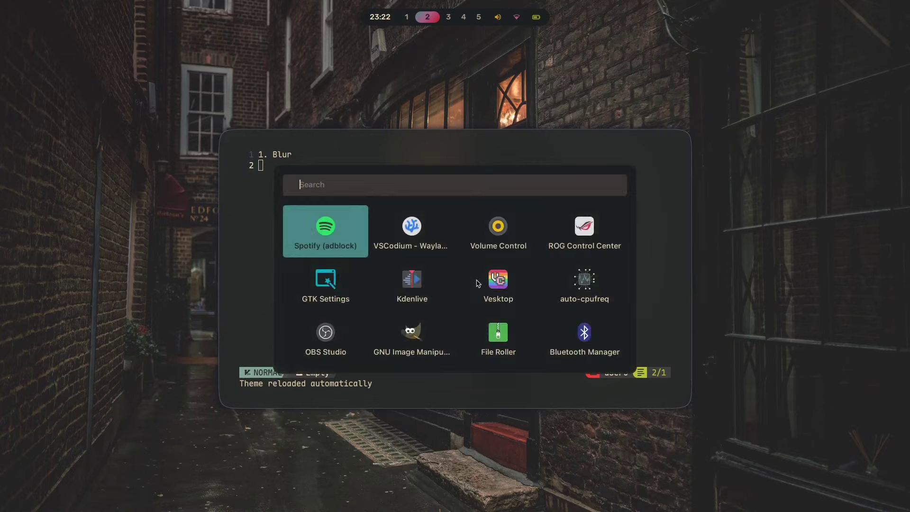
key(Escape)
key(super+n)
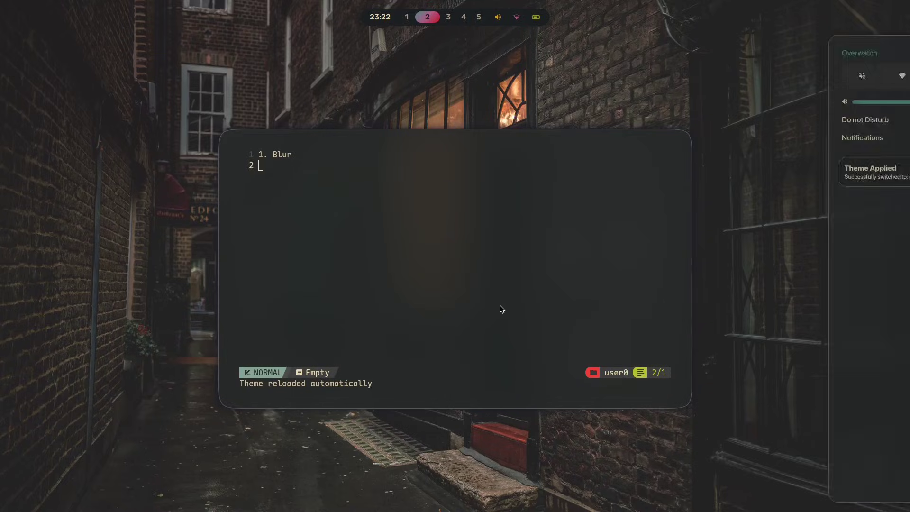
key(Escape)
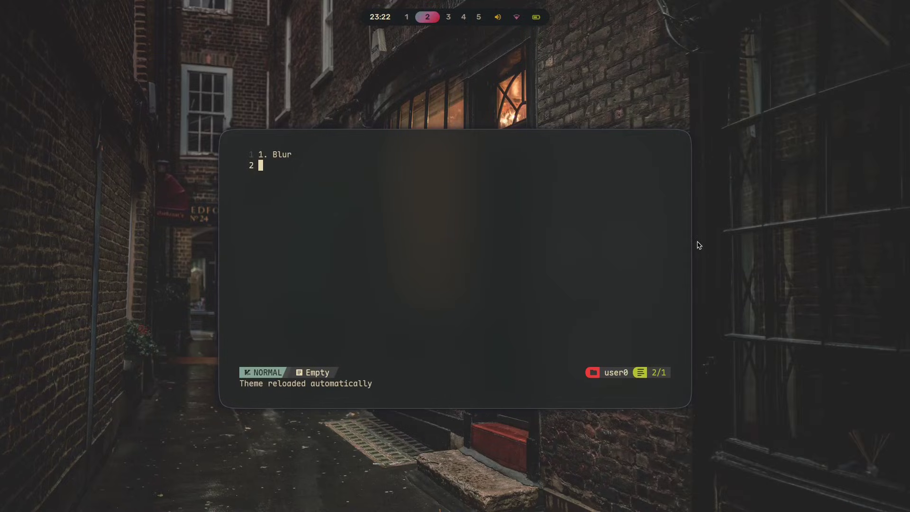
Step: View the lock screen, unlock it with the account password, and view the logout menu before closing it
key(super+l)
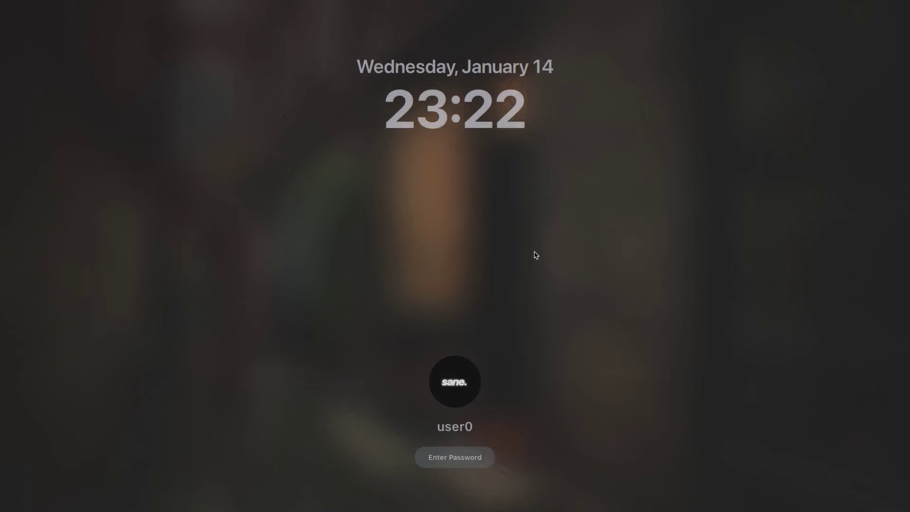
text(********)
key(Return)
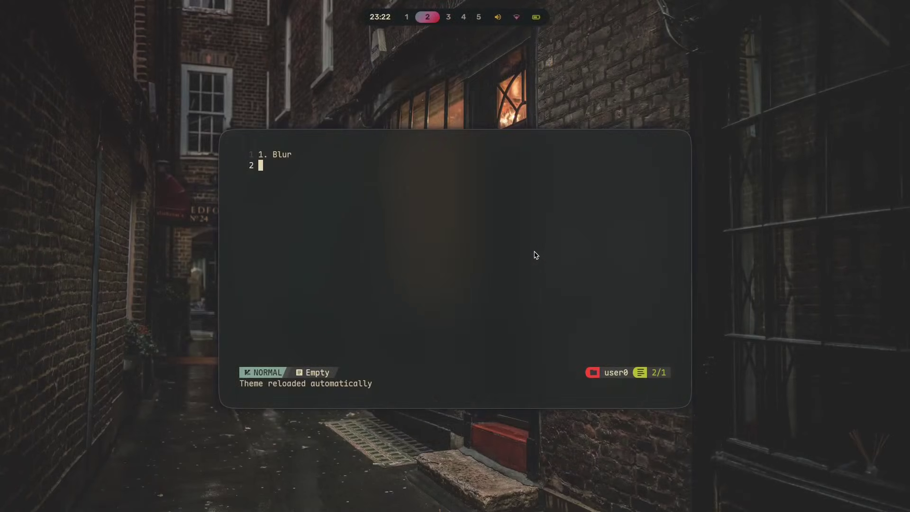
key(super+x)
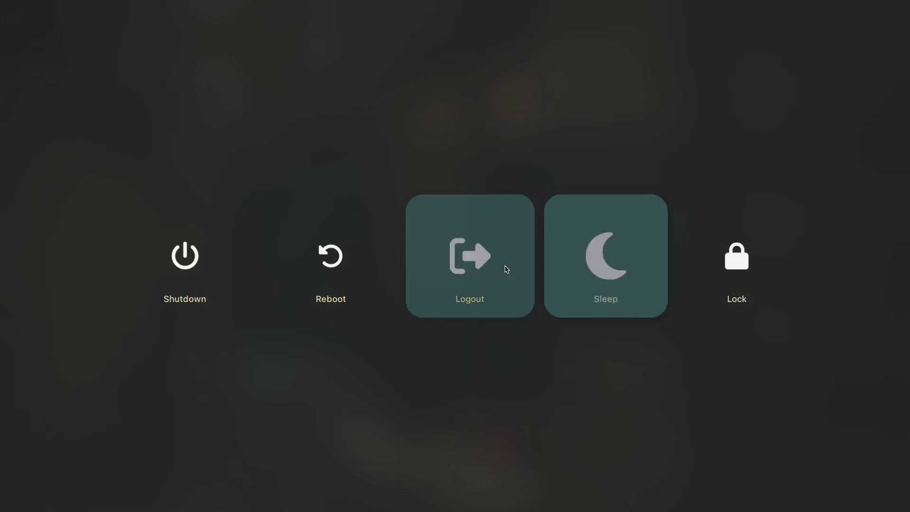
key(Escape)
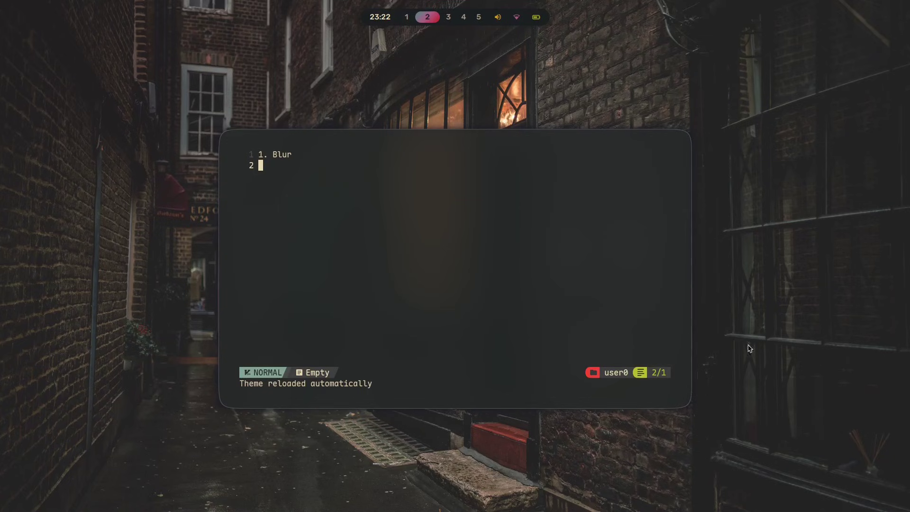
Step: Open a terminal on workspace 1 and enter the command nvim .config/hypr/modules/decoration.conf
key(super+1)
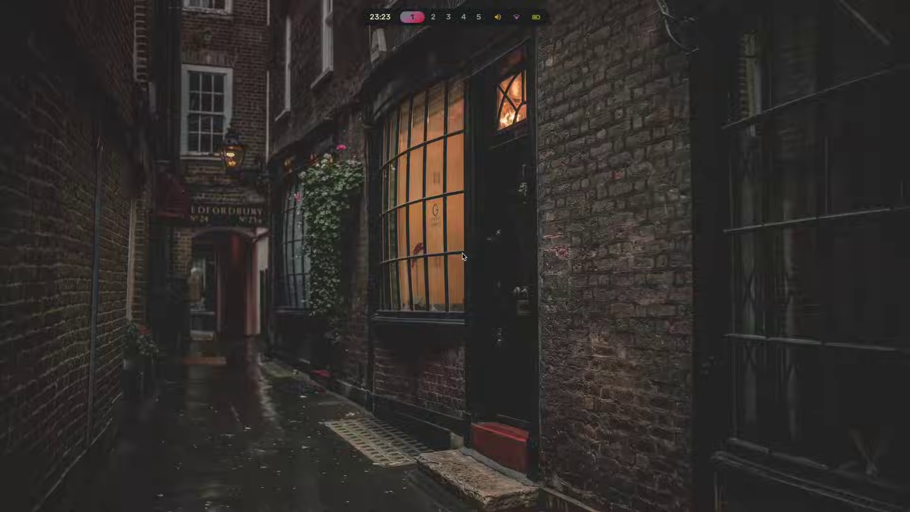
key(super+Return)
text(nvim .config/)
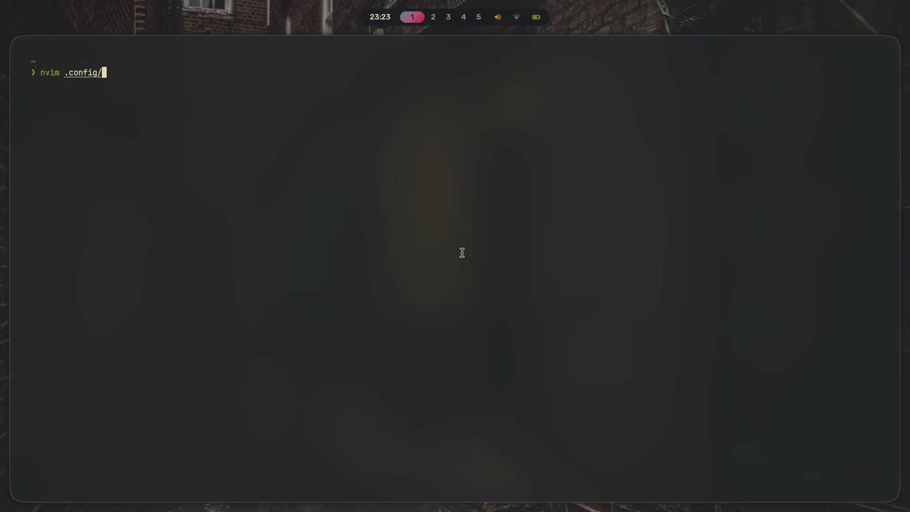
text(hypr/modules/)
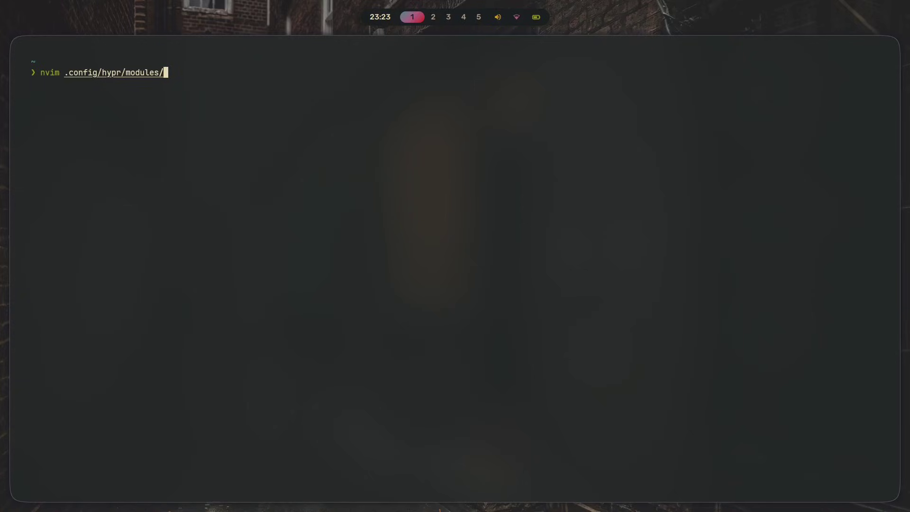
text(decoration.conf)
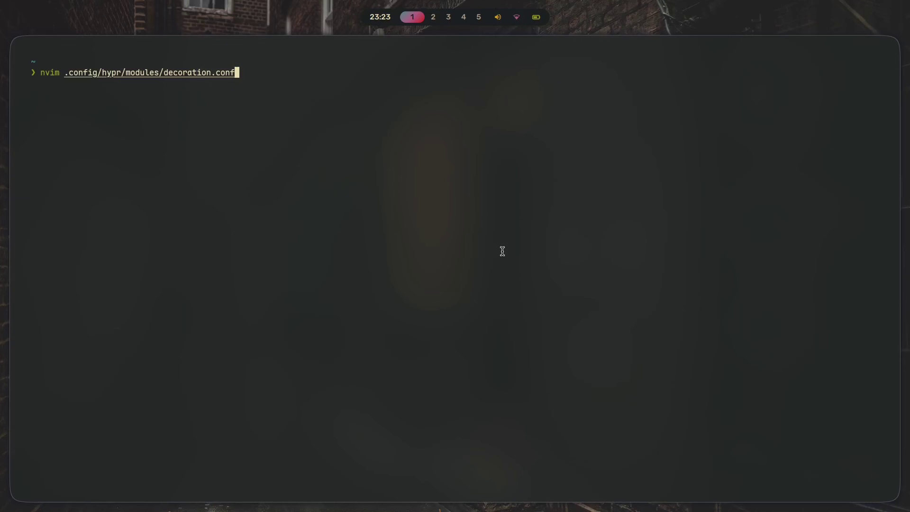
Step: Go to workspace 3, switch the desktop theme to anime, and dismiss the notification
key(super+3)
key(super+t)
key(Down)
key(Down)
key(Up)
key(Up)
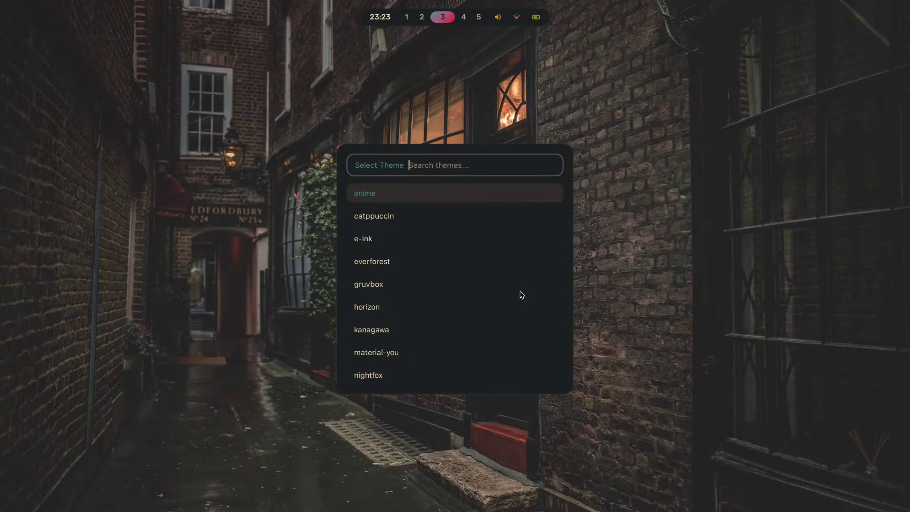
key(Return)
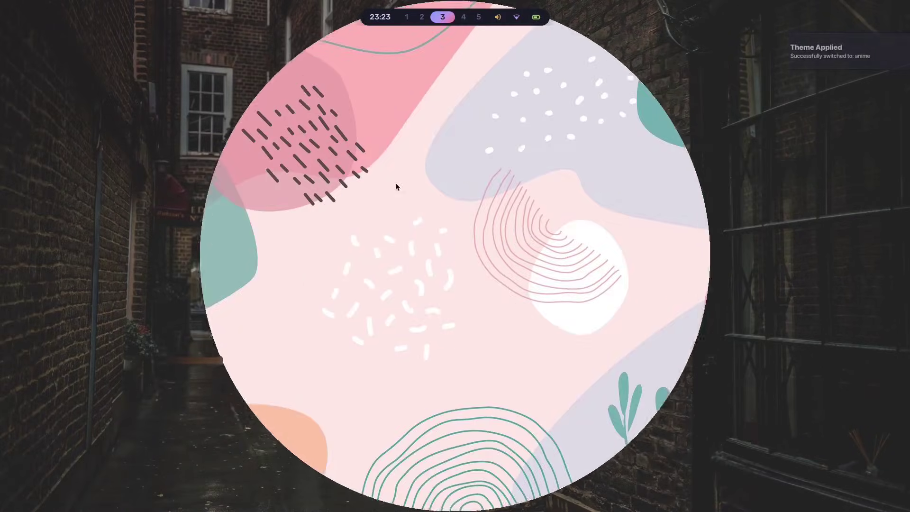
click(768, 46)
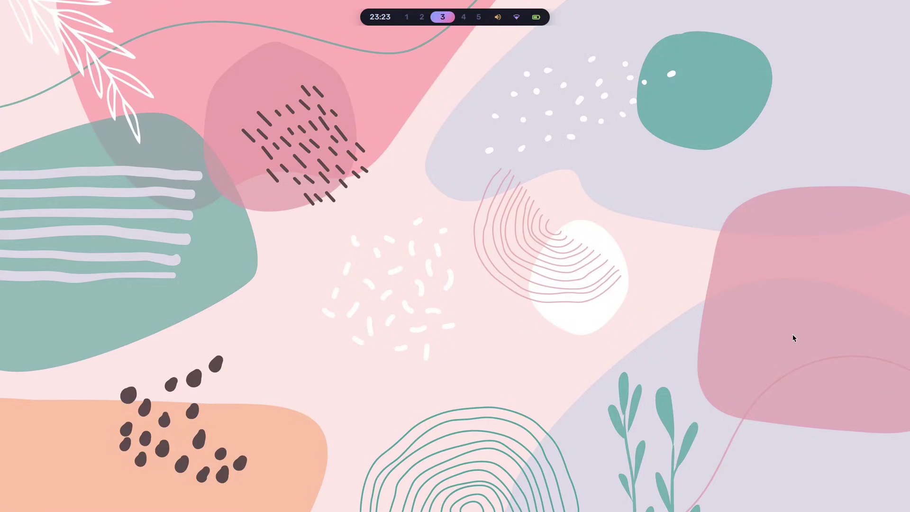
Step: Set the desktop wallpaper to abstract-shapes.png and dismiss the notification
key(super+w)
key(Right)
key(Right)
key(Left)
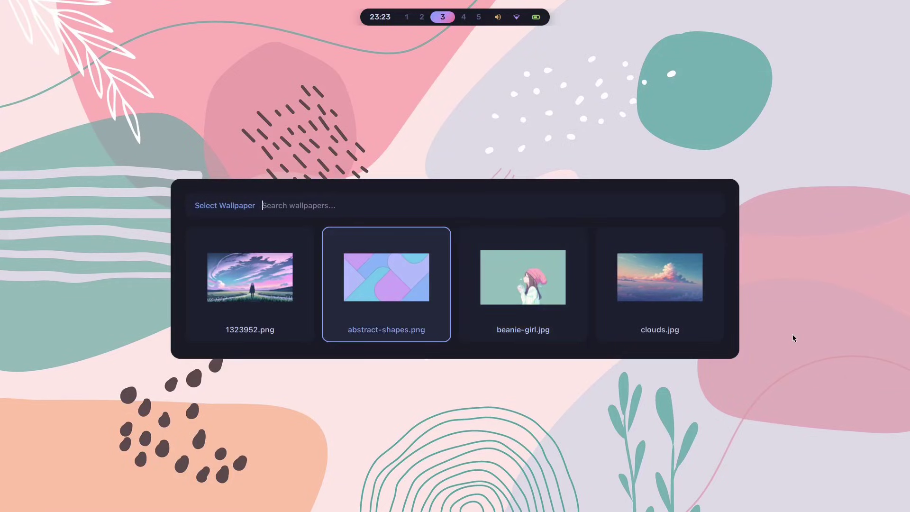
key(Return)
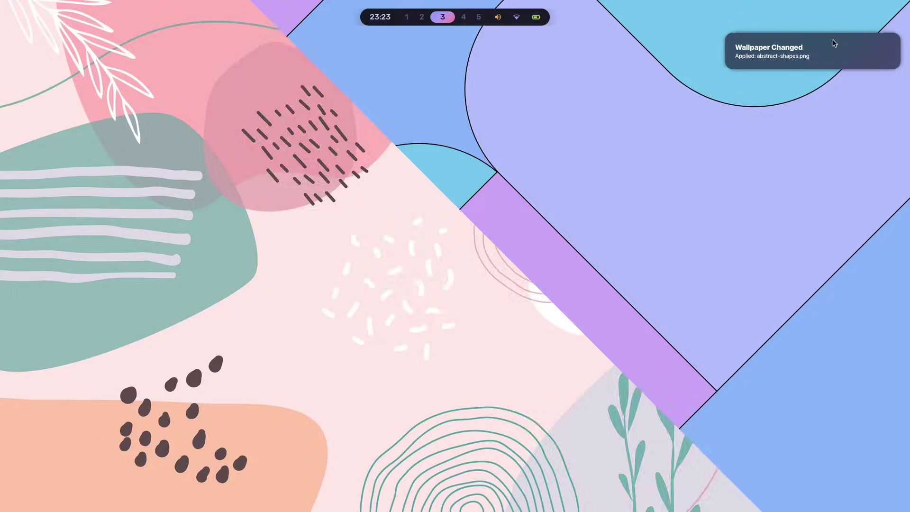
click(834, 44)
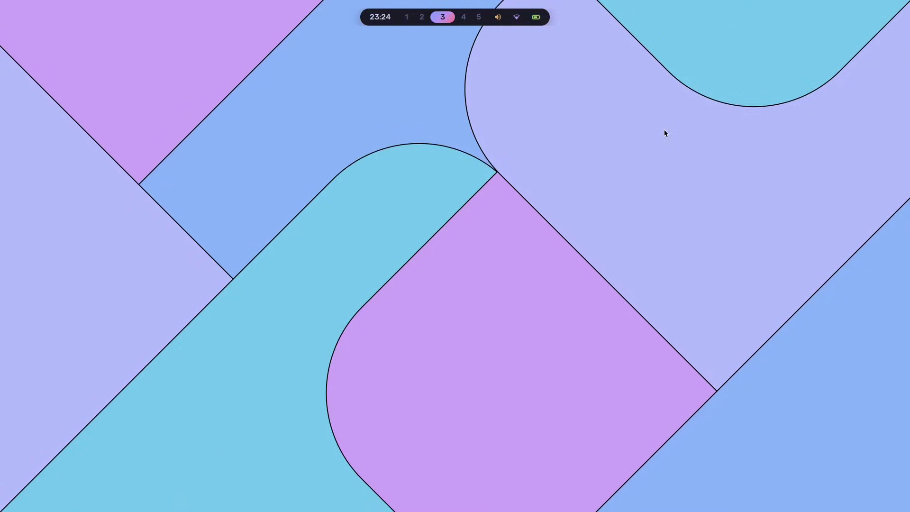
Step: View the lock screen with the new wallpaper and unlock it with the account password
key(super+l)
text(••••••••••)
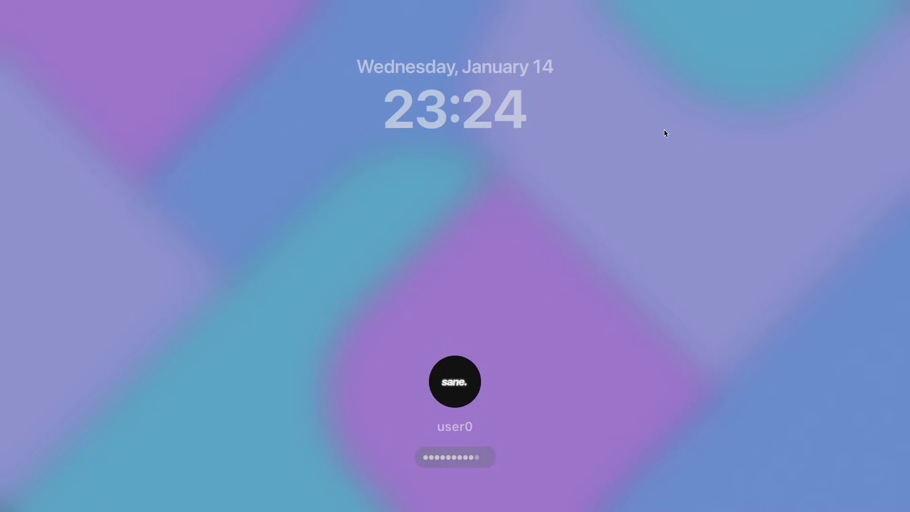
key(Return)
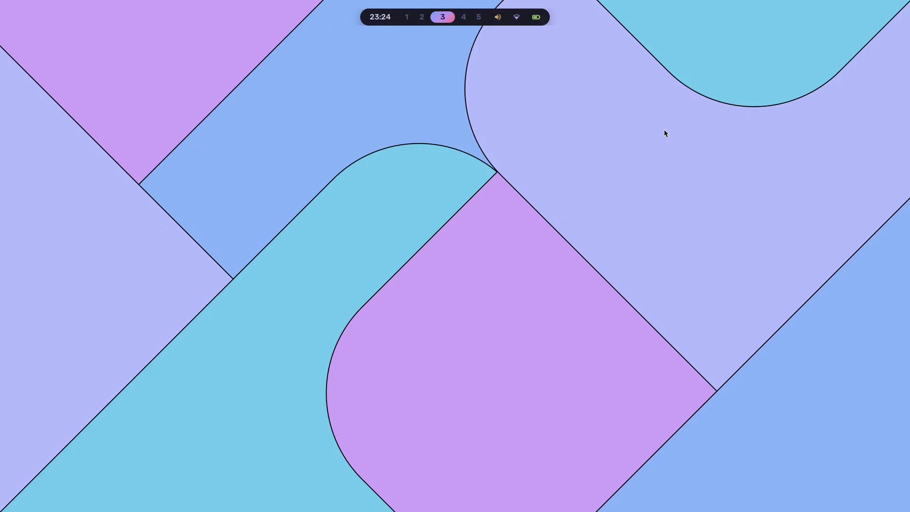
Step: Switch to the HyprAccelerator product page on workspace 5 and examine the desktop-dynamism resources and the Theme Switchers module
key(super+BackSpace)
click(488, 276)
key(super+5)
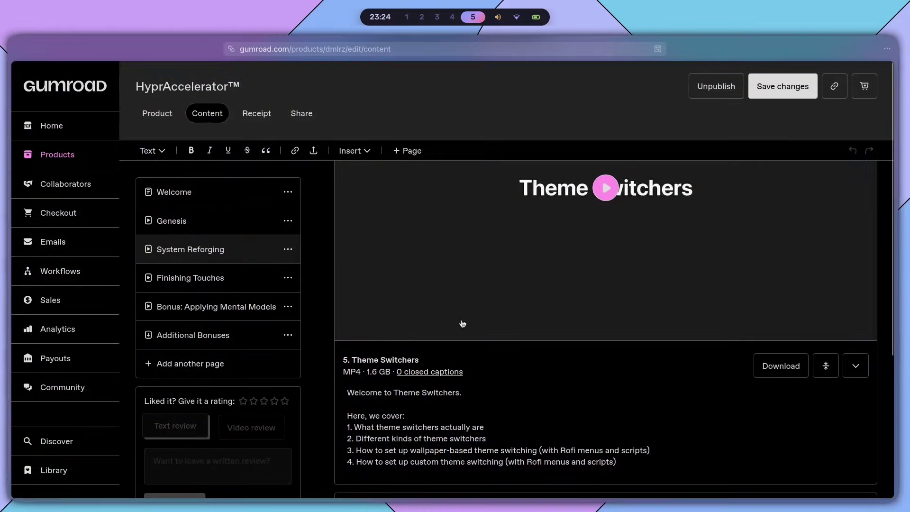
scroll(580, 220, up, 5)
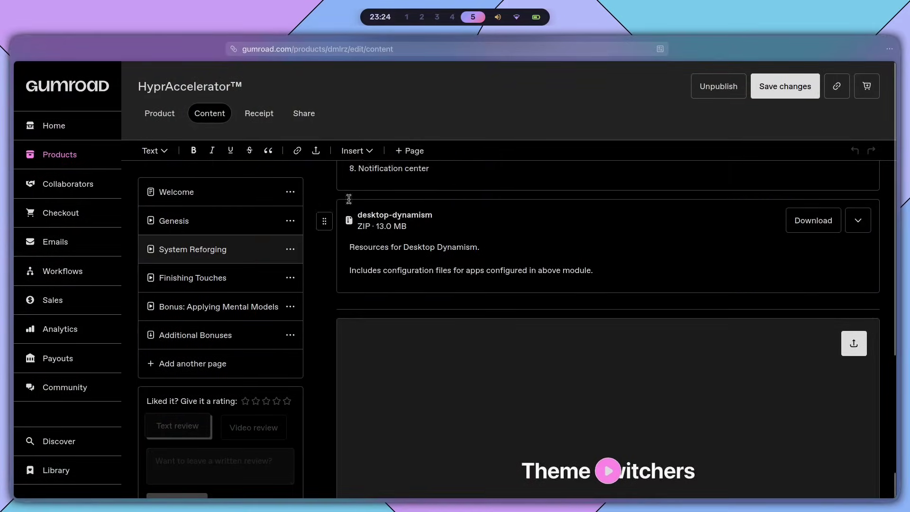
scroll(398, 178, down, 4)
scroll(249, 239, up, 2)
scroll(635, 255, up, 2)
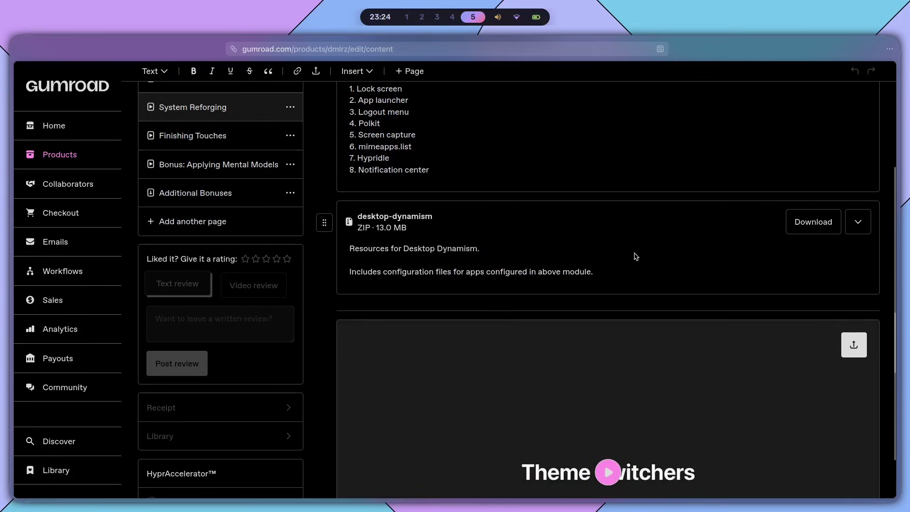
scroll(625, 256, down, 6)
scroll(618, 259, up, 1)
scroll(626, 258, down, 2)
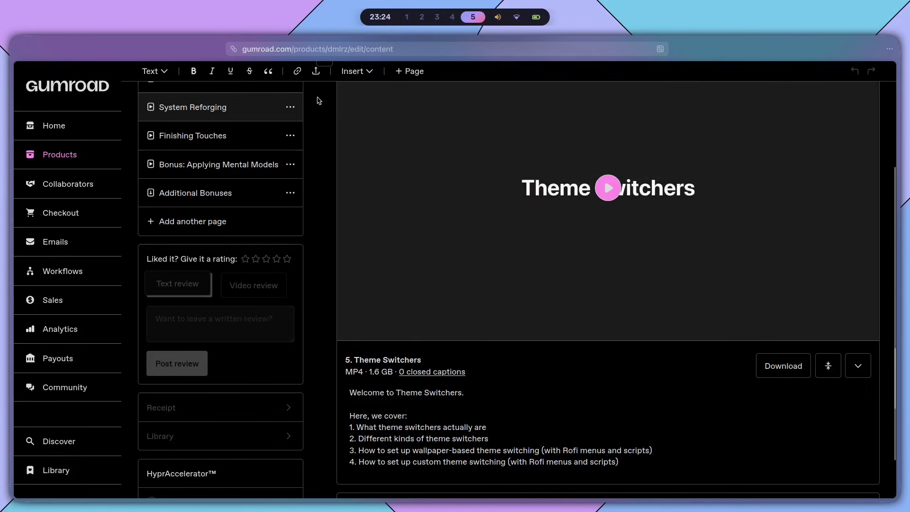
Step: Play the Theme Switchers video, skip to about 1:42:18, pause it, and review the module's description and resources
click(608, 188)
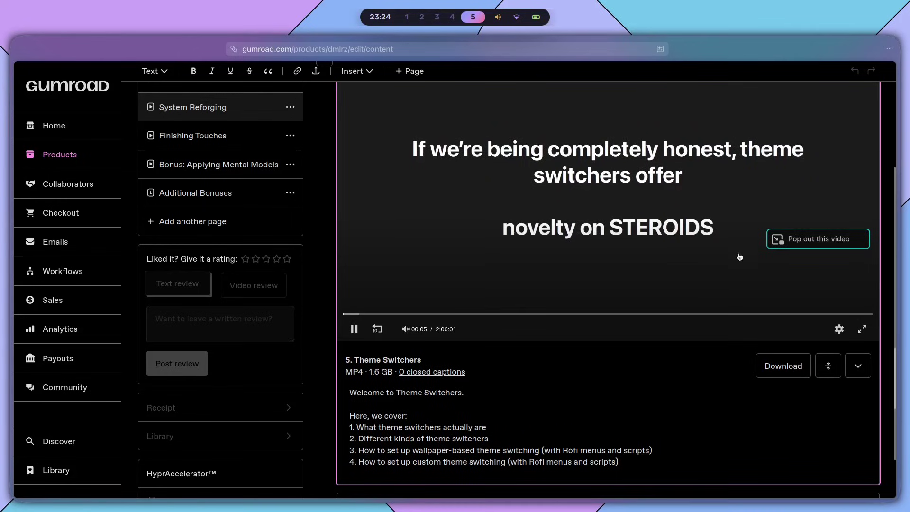
click(773, 312)
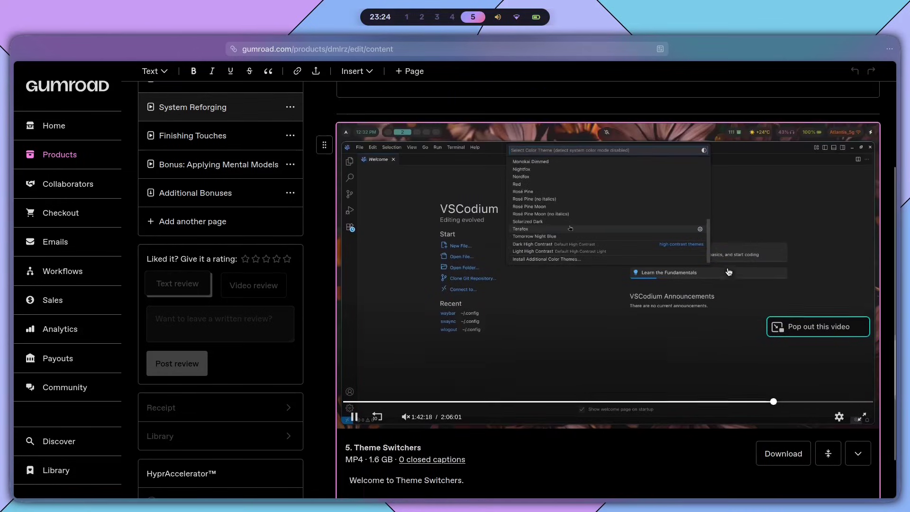
scroll(729, 271, down, 3)
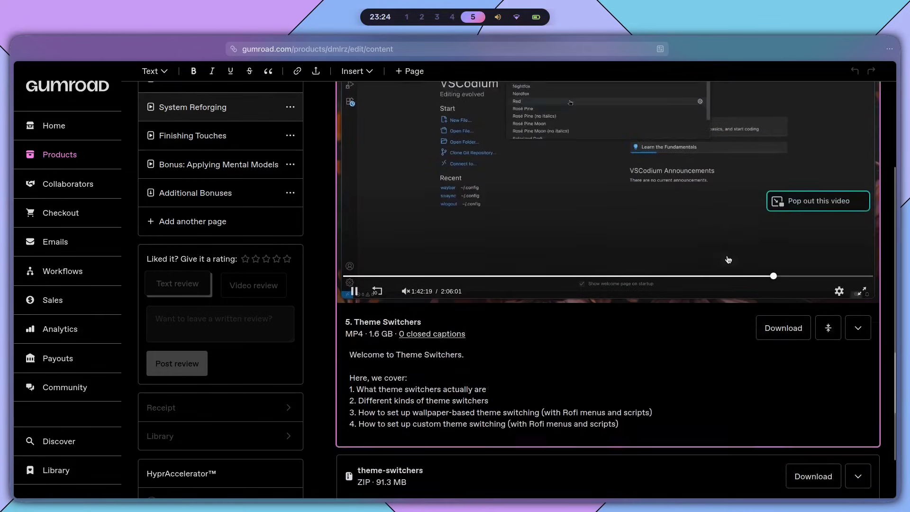
mouse_move(763, 220)
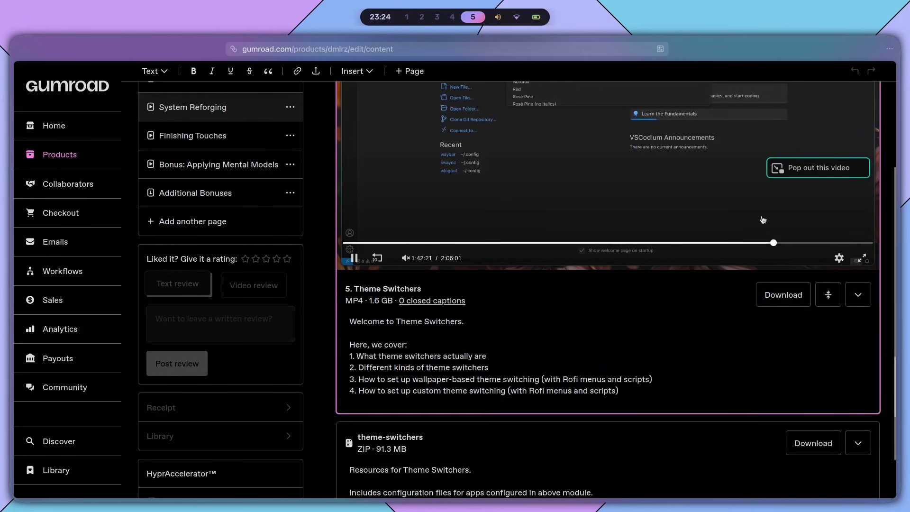
key(space)
scroll(476, 273, down, 3)
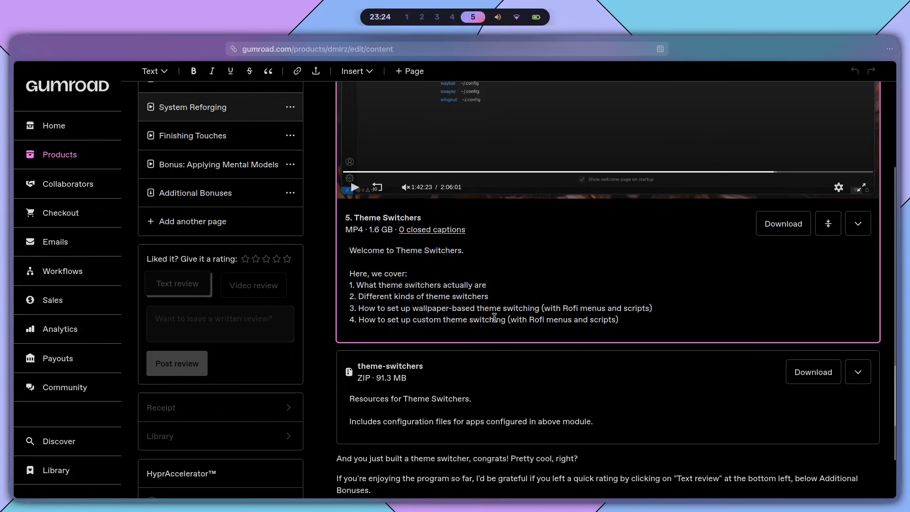
scroll(674, 285, up, 6)
scroll(649, 275, up, 2)
scroll(625, 267, down, 5)
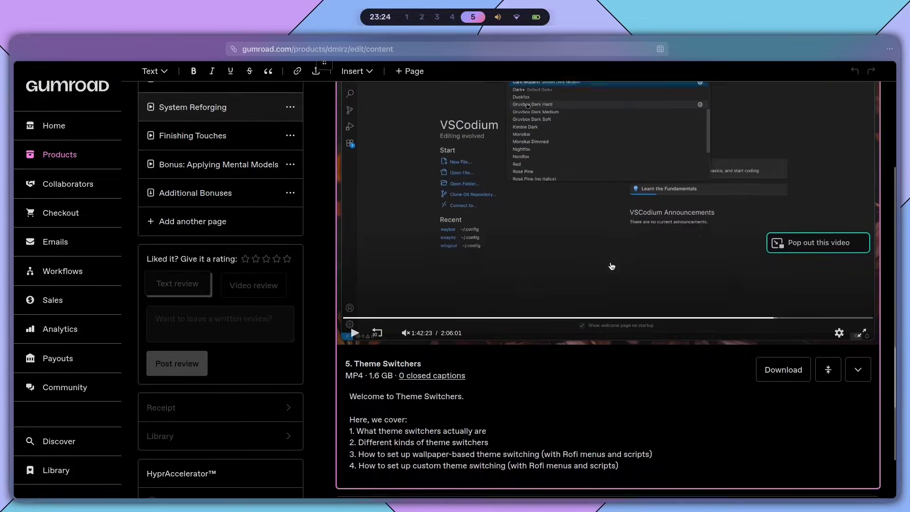
Step: Return to decoration.conf on workspace 1 and examine its general and decoration blocks
key(super+3)
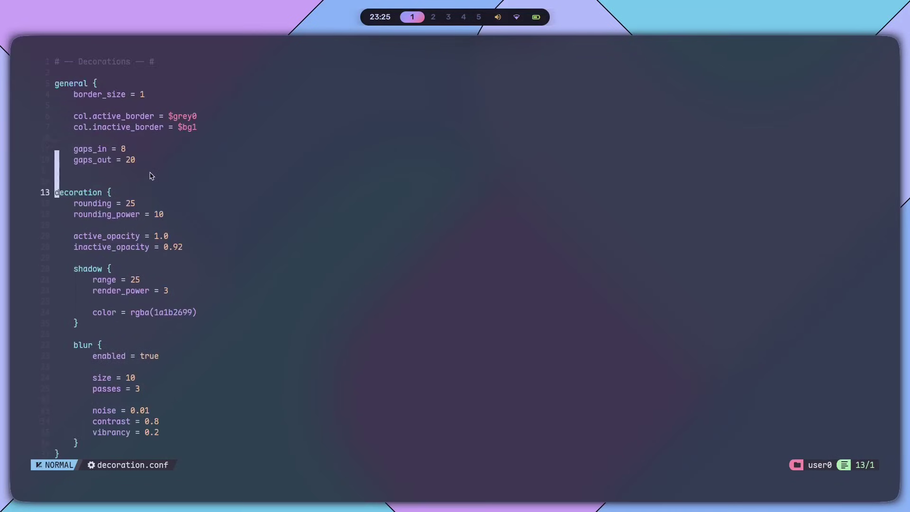
scroll(153, 176, down, 2)
scroll(141, 167, up, 2)
drag(144, 184, 70, 83)
click(163, 195)
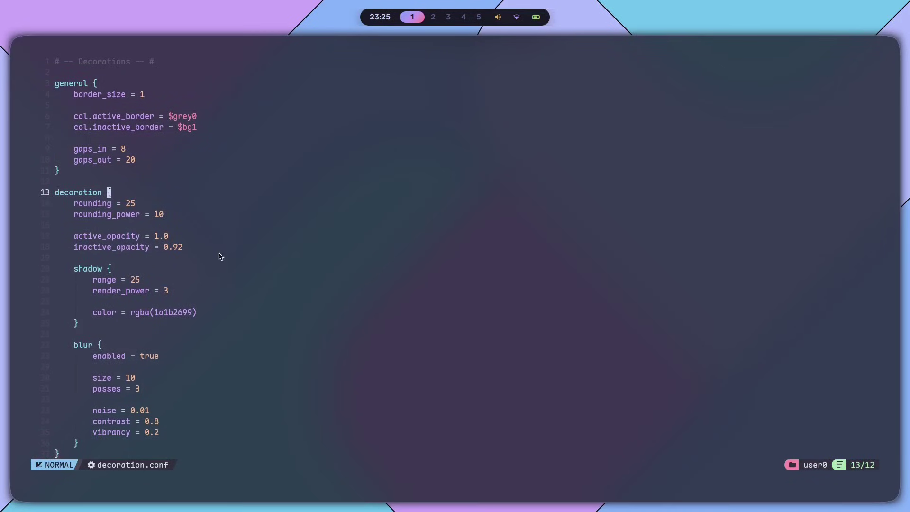
Step: Examine the gap settings in the general block of decoration.conf and the size and passes lines of the blur block
drag(119, 160, 56, 82)
click(110, 151)
scroll(185, 190, down, 1)
scroll(187, 193, down, 3)
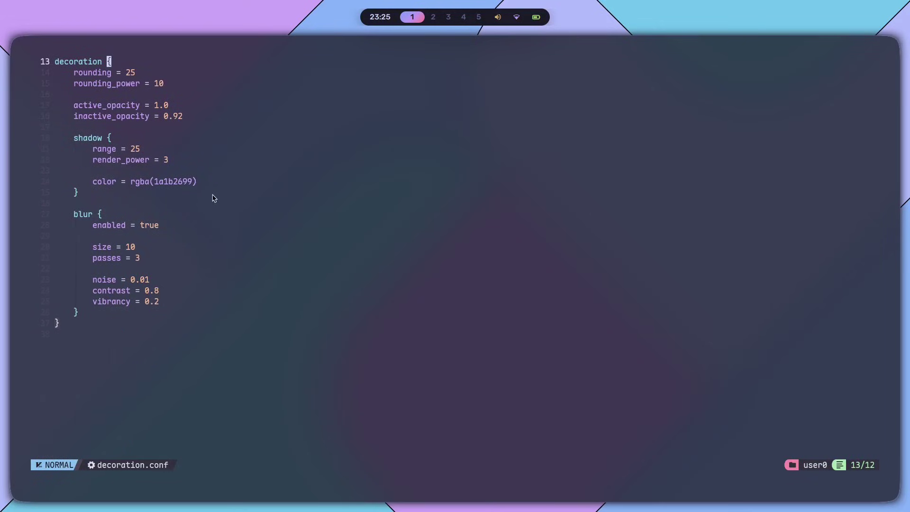
click(108, 369)
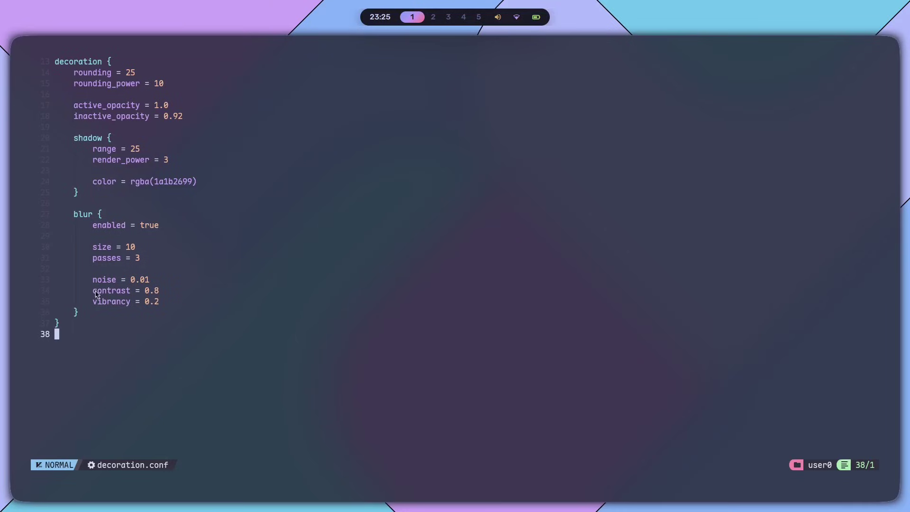
drag(94, 248, 131, 247)
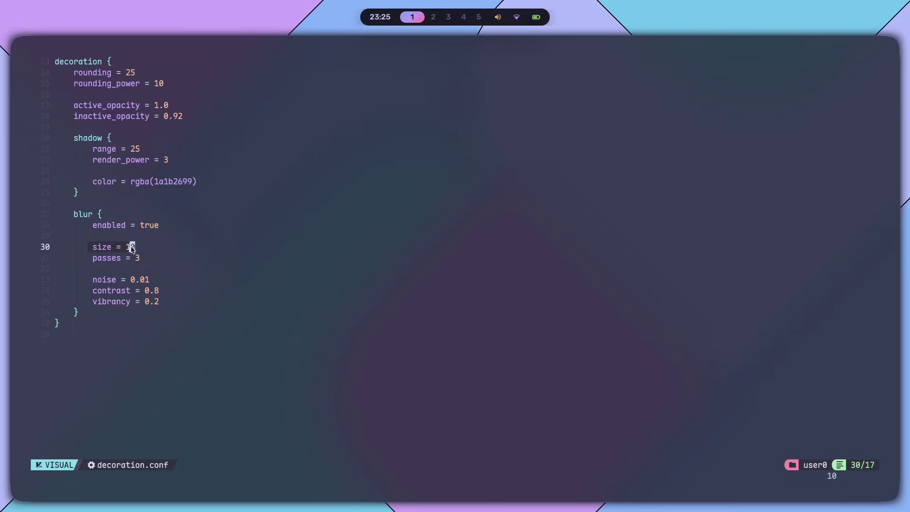
click(134, 258)
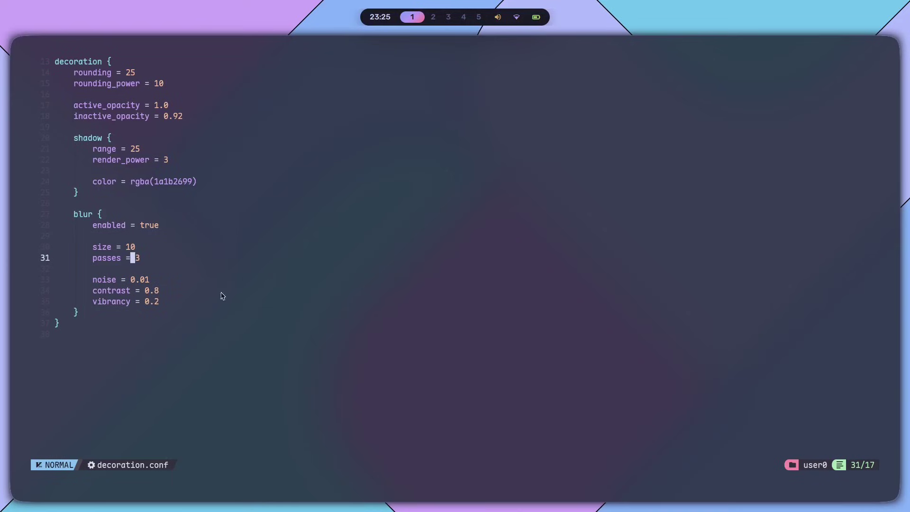
drag(136, 258, 100, 259)
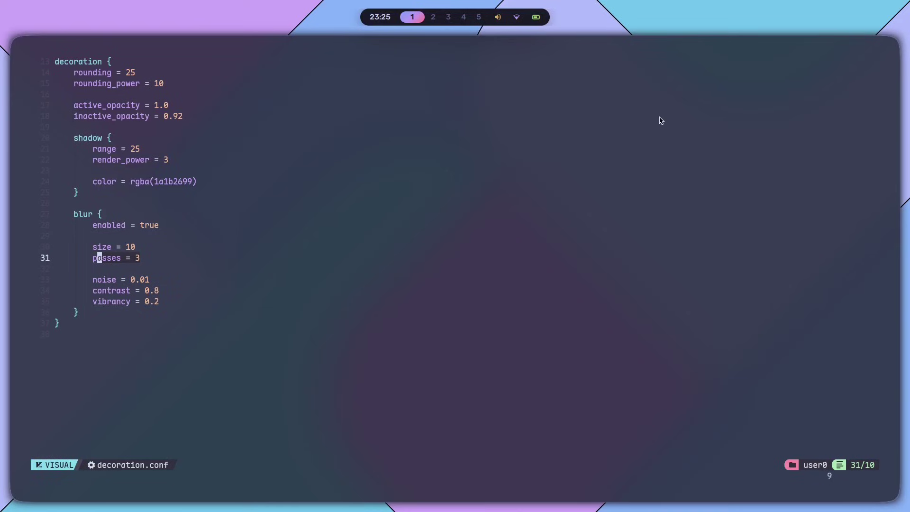
Step: Set the blur passes to 1 in decoration.conf and save the file
click(121, 258)
click(145, 259)
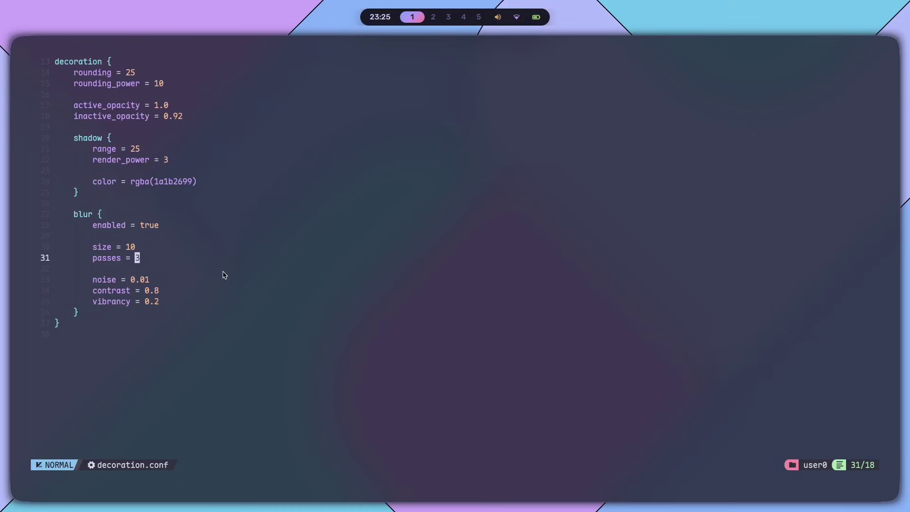
text(r11:w)
key(Return)
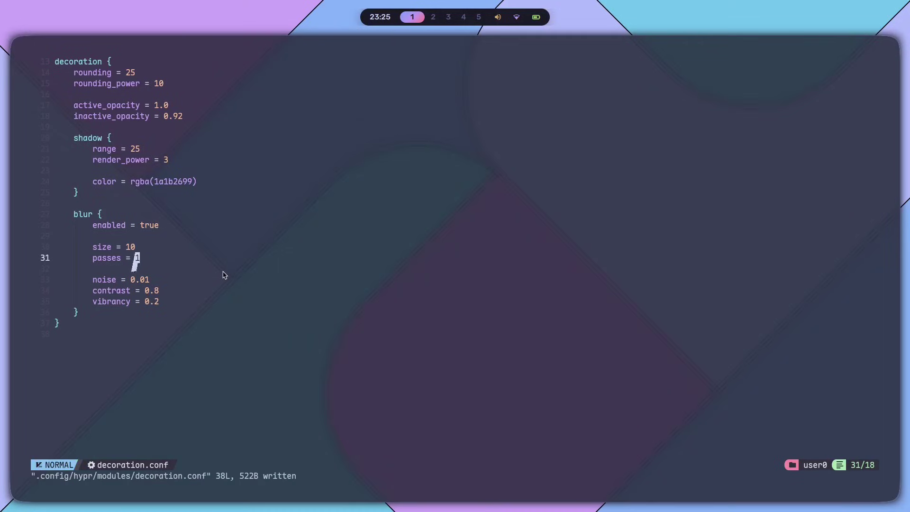
Step: Set the blur passes to 5, save, and move the editor around as a floating window to view the blur
text(a)
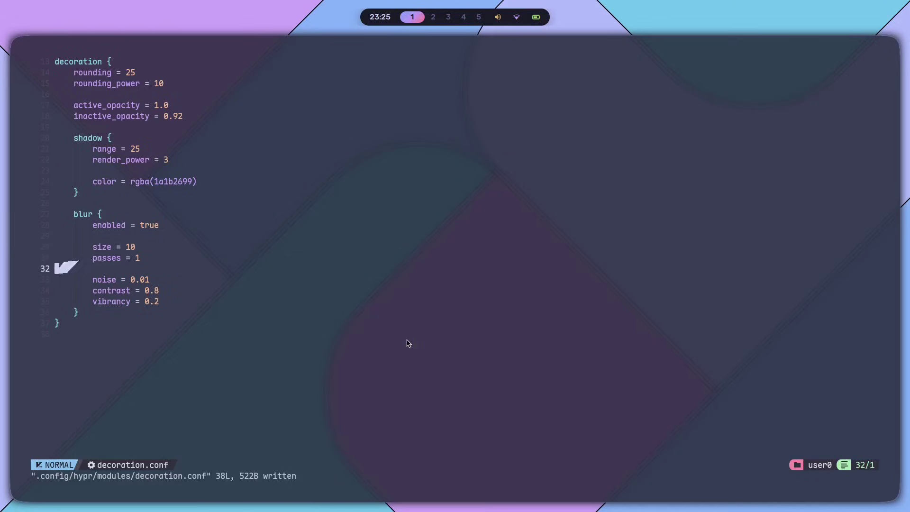
text(5)
key(Return)
key(Escape)
key(super+v)
drag(711, 421, 602, 294)
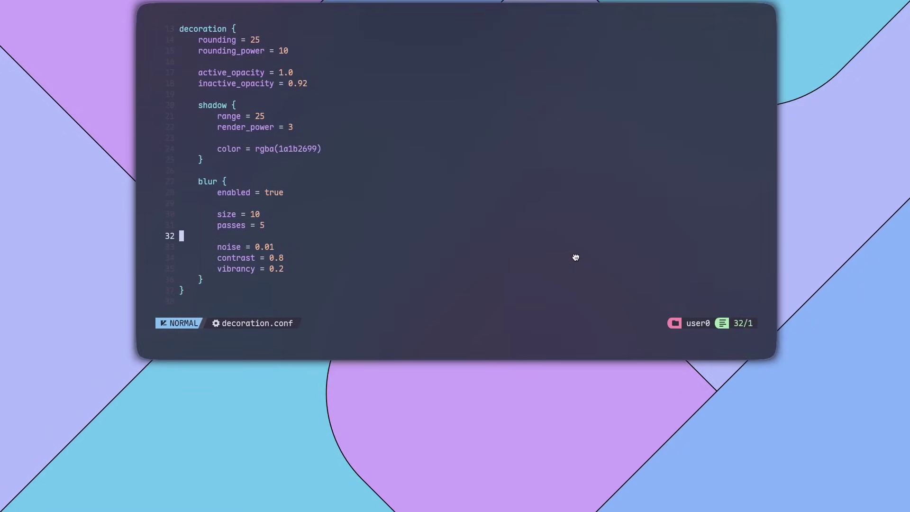
drag(576, 257, 596, 366)
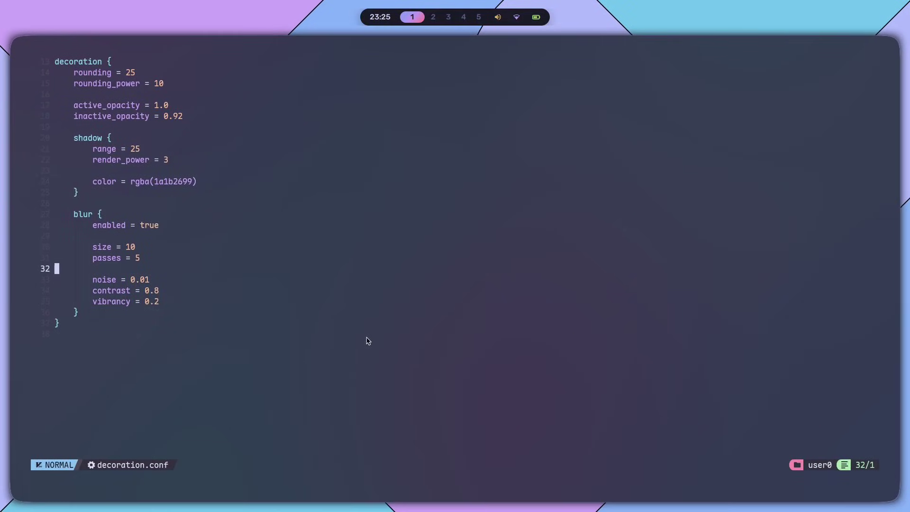
Step: Undo the last passes change and save, and set the blur passes to 3 and save again
text(uj:w)
key(Return)
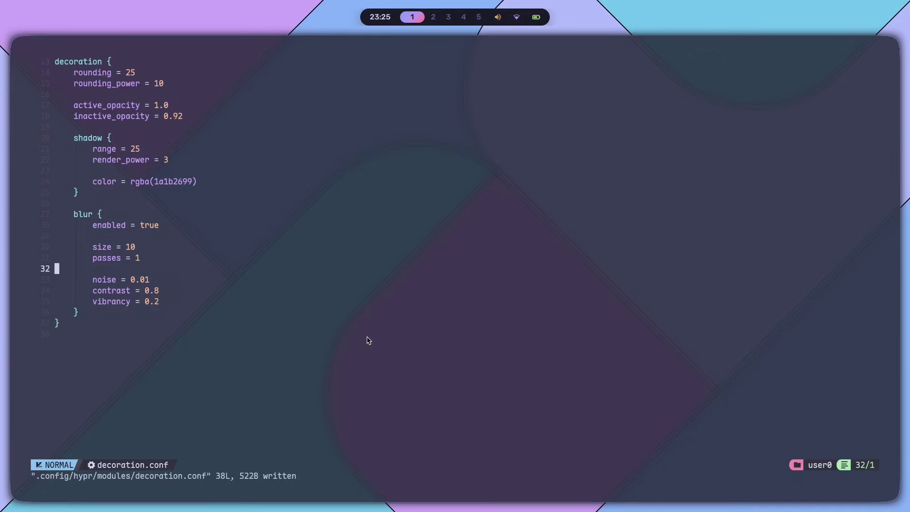
text(kr2jk)
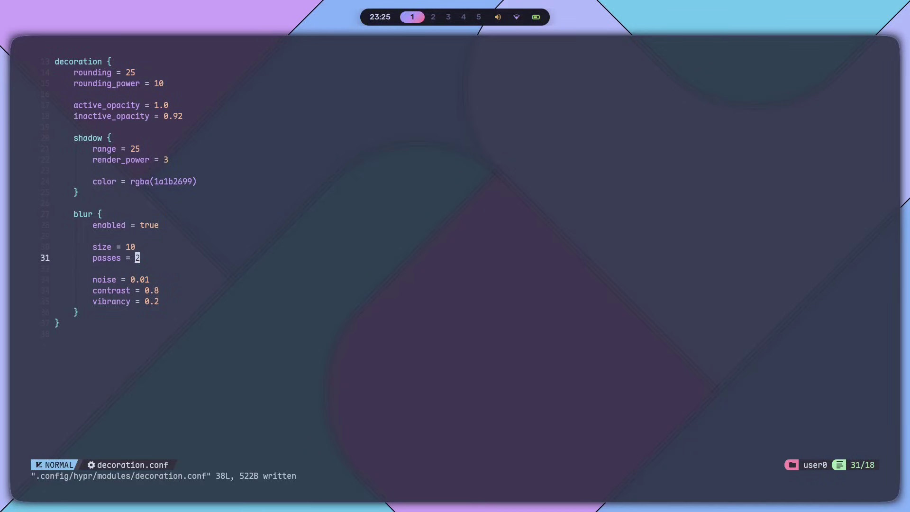
key(ctrl+a)
key(j)
key(G)
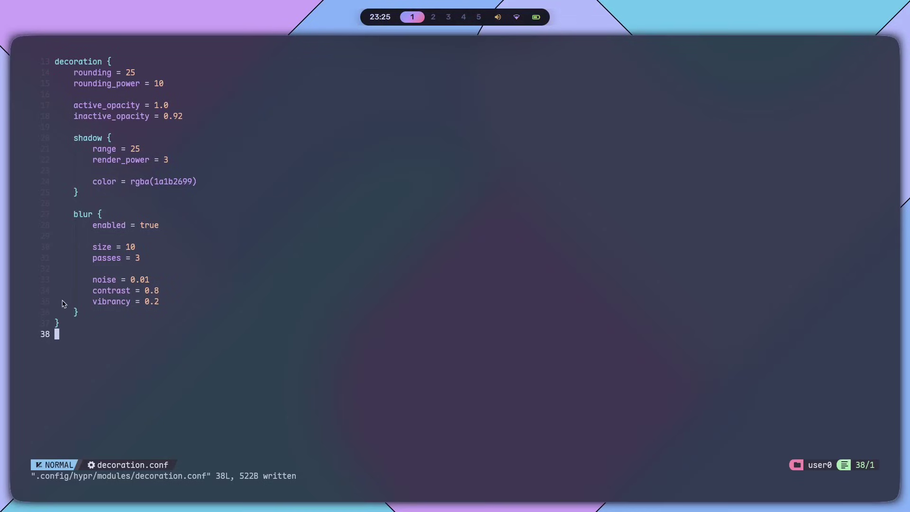
Step: Set the blur noise to 1 in decoration.conf and save the file
click(133, 279)
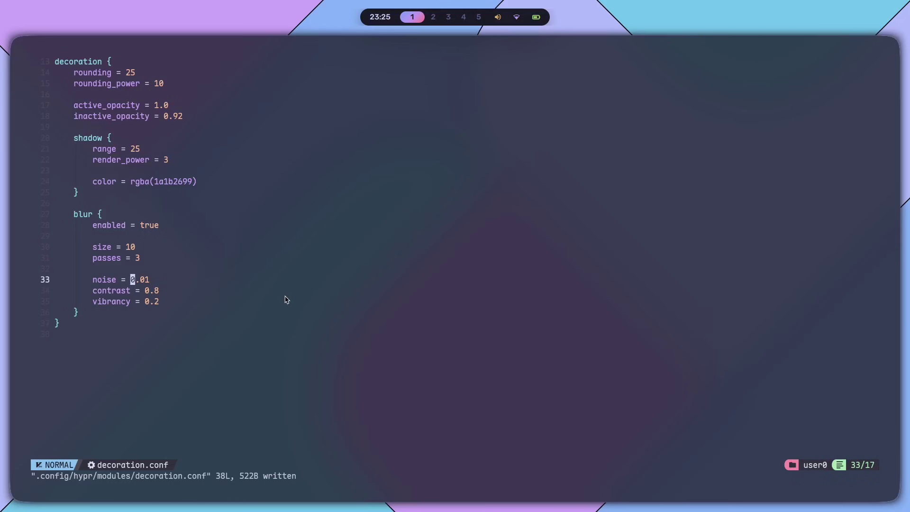
key(x)
key(x)
key(x)
text(j:w)
key(Return)
Step: Undo the noise edit to restore 0.01 and save decoration.conf
key(u)
key(u)
key(u)
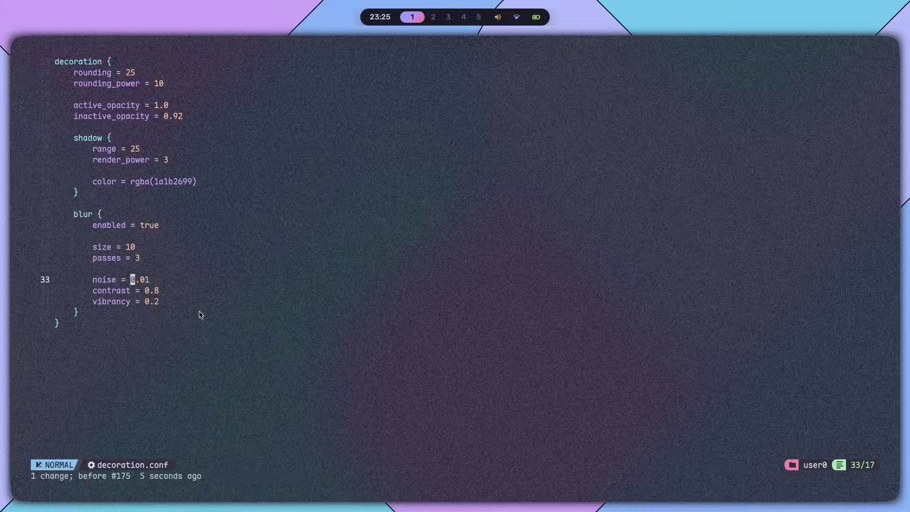
key(colon)
text(w)
key(Return)
key(k)
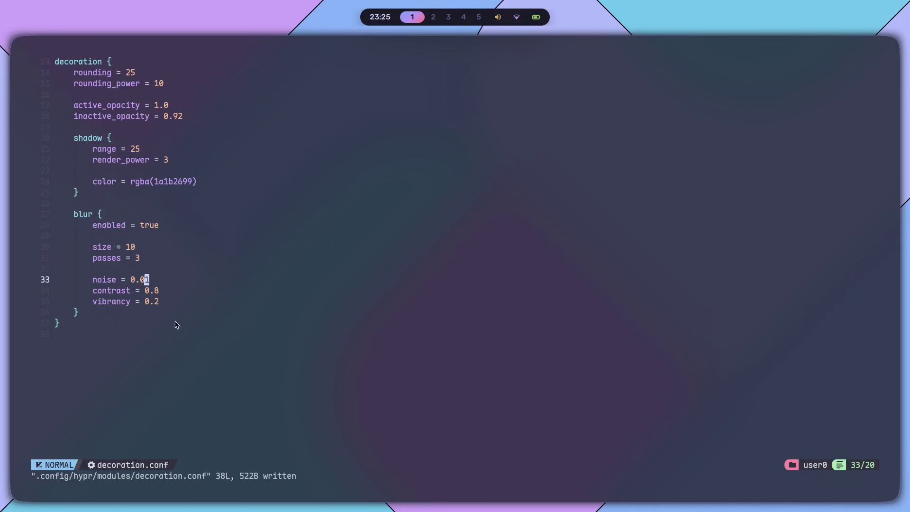
Step: Examine the contrast and vibrancy settings at the end of the blur block
key(j)
key(j)
key(j)
drag(98, 293, 141, 297)
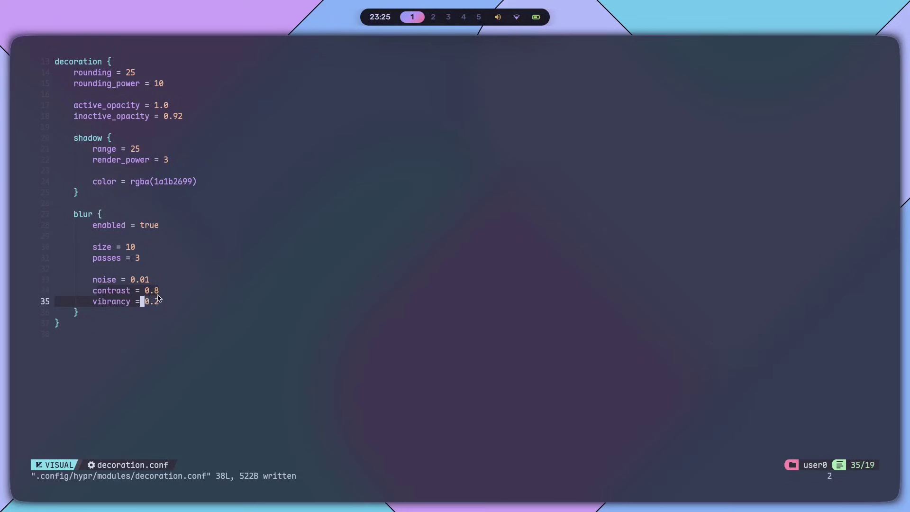
click(157, 292)
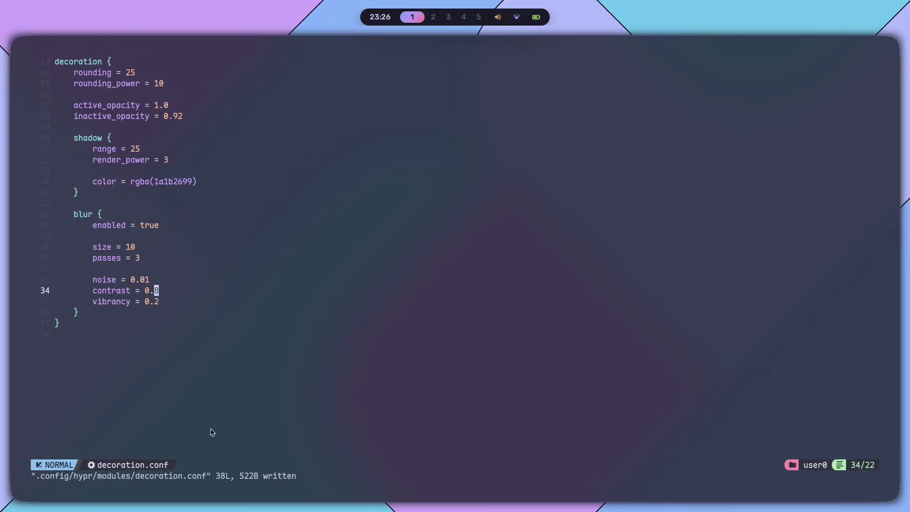
click(76, 312)
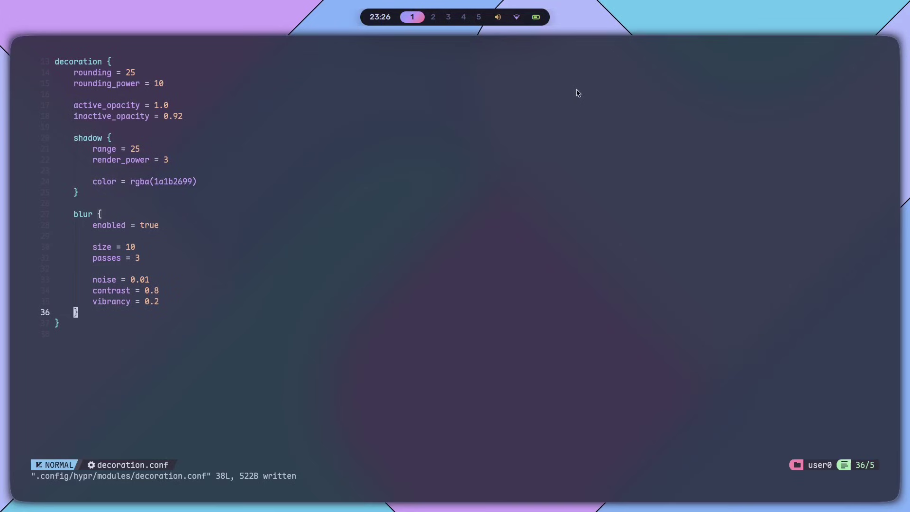
click(157, 301)
key(v)
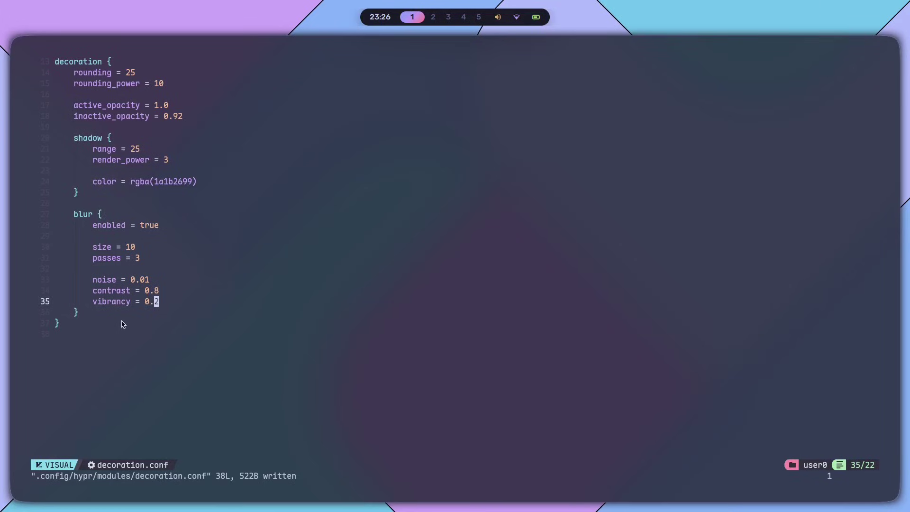
click(101, 311)
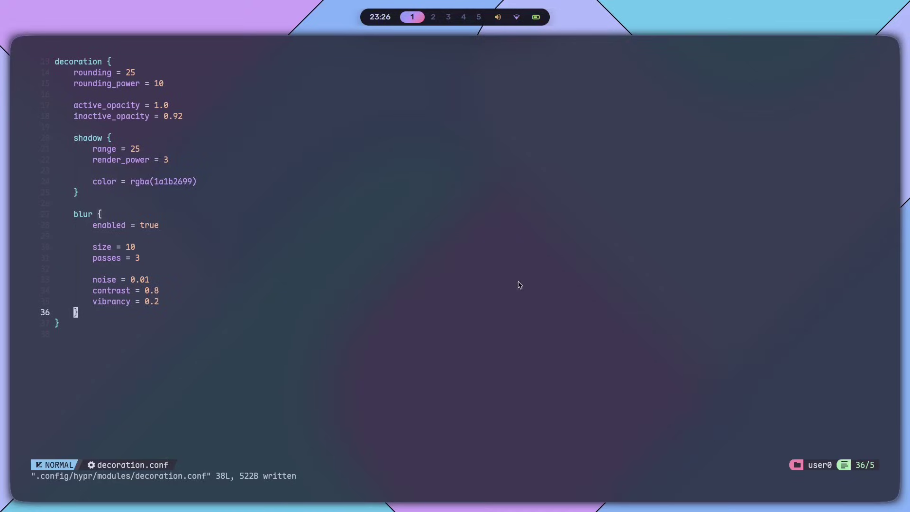
Step: Quit the decoration.conf editor and close the terminal window on workspace 1
text(:q)
key(Return)
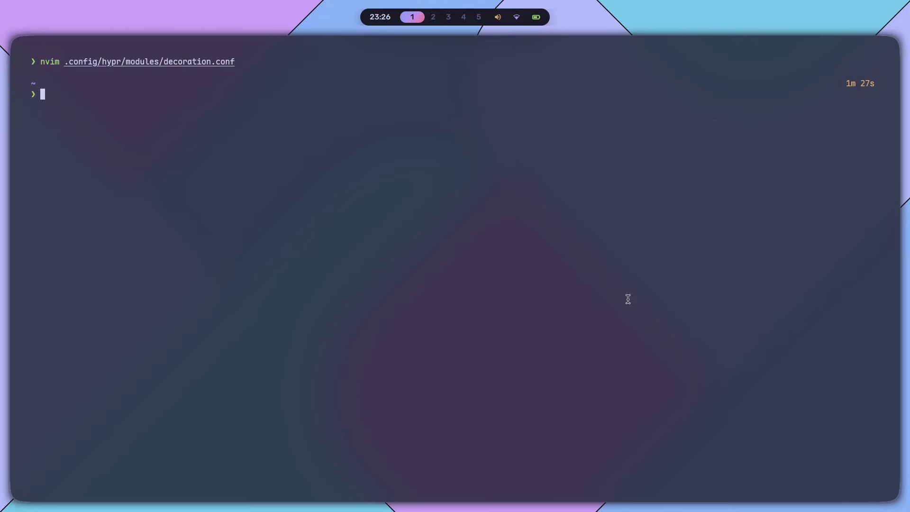
key(super+q)
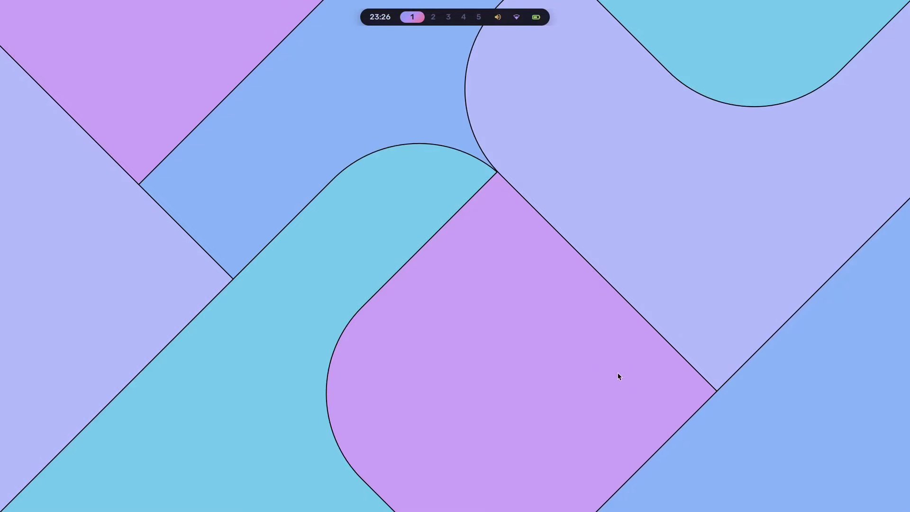
Step: View the fullscreen, app launcher and workspace-switching animations using the notes window on workspace 2
key(super+2)
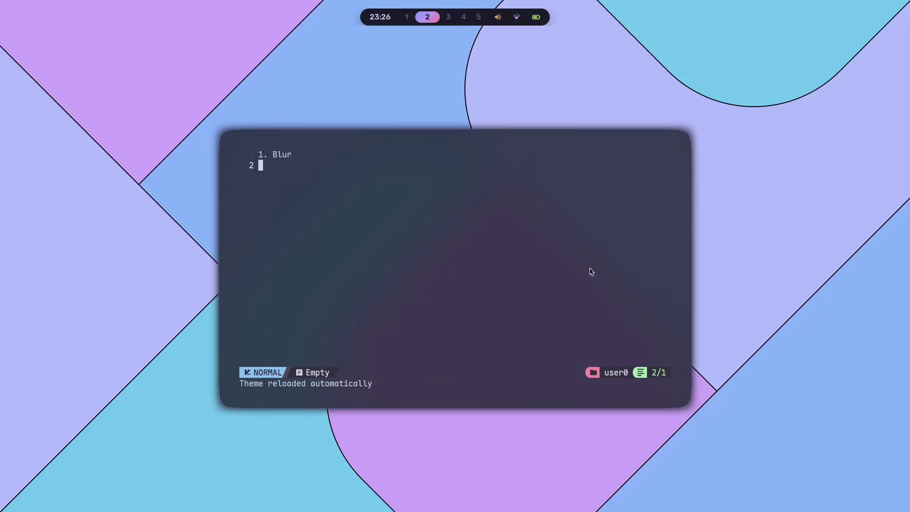
key(super+f)
key(super+f)
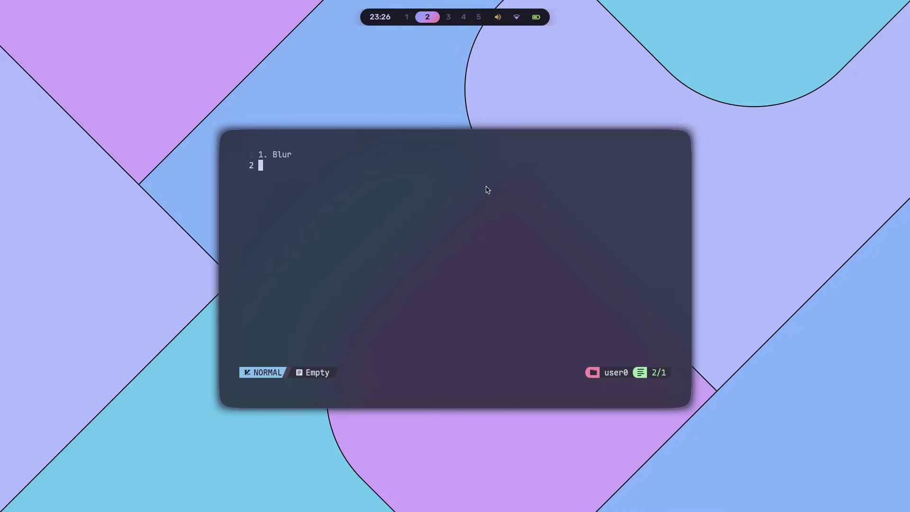
key(super+space)
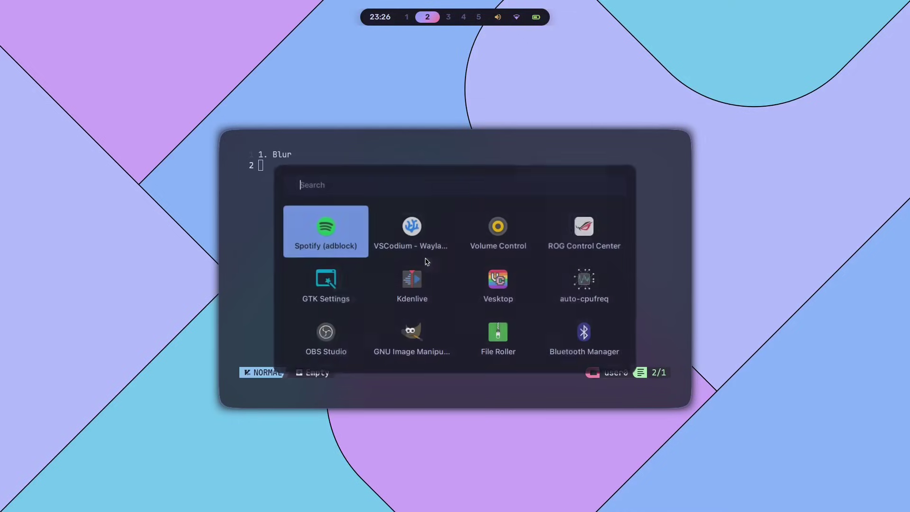
key(Escape)
key(super+1)
key(super+1)
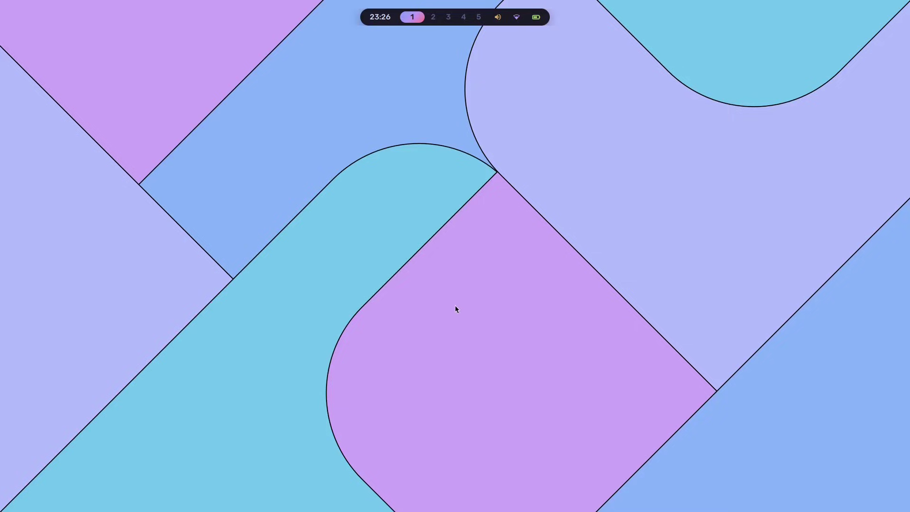
Step: Return to the notes on workspace 2 and undo the deletion of the line "2. Custom bezier curves"
key(super+2)
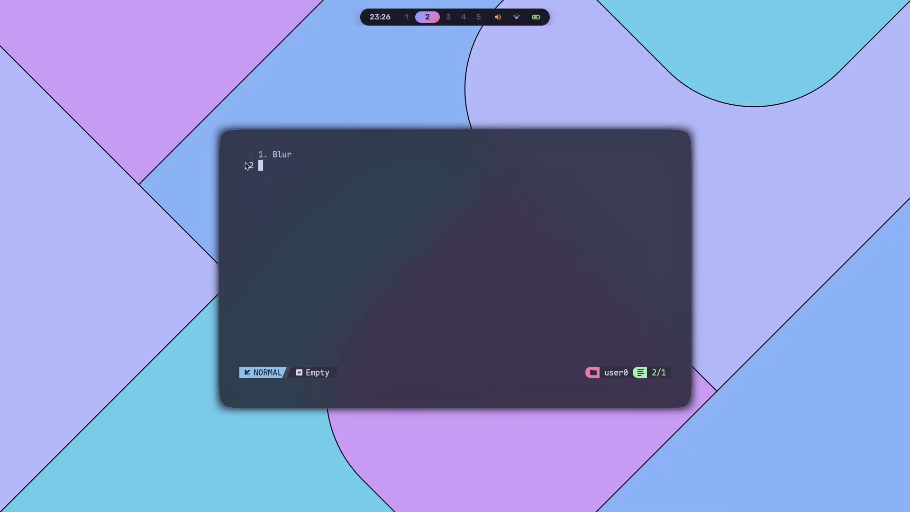
key(u)
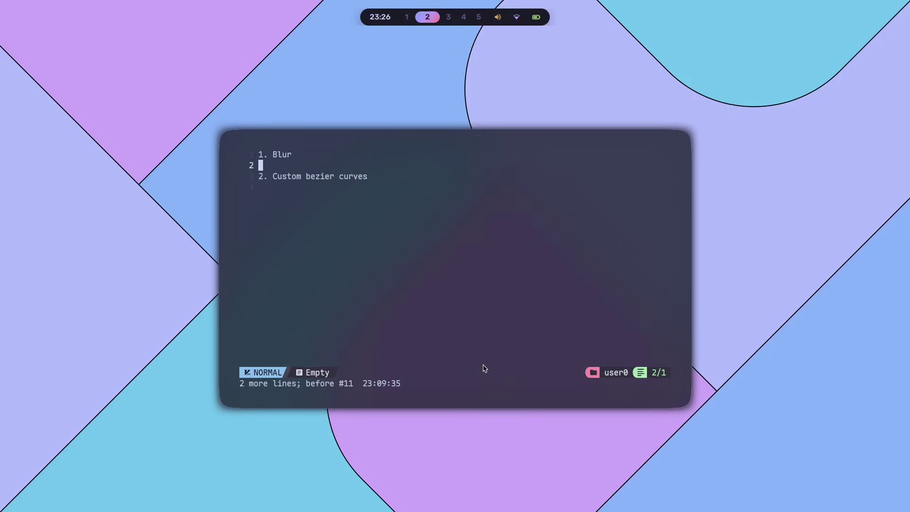
key(j)
key(k)
key(j)
key(j)
Step: Open a new terminal on workspace 1 and close it to view the window animations
key(super+1)
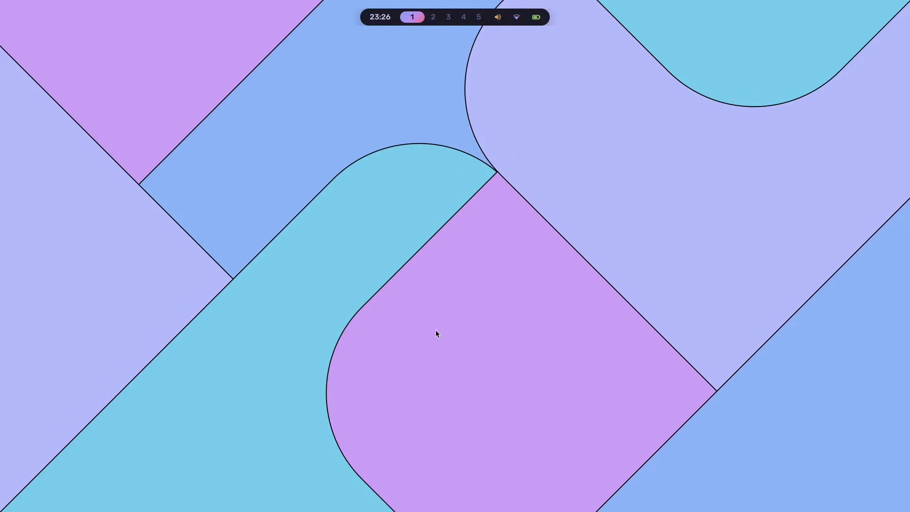
key(super+Return)
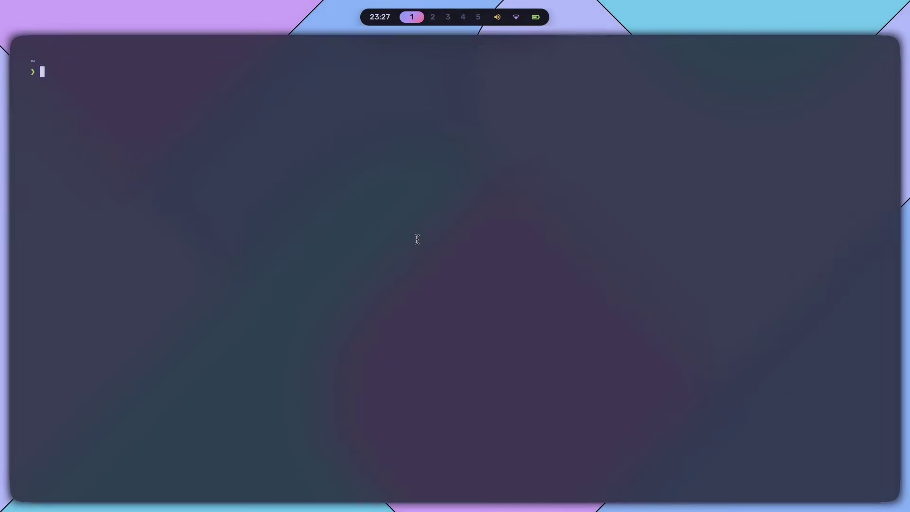
key(super+q)
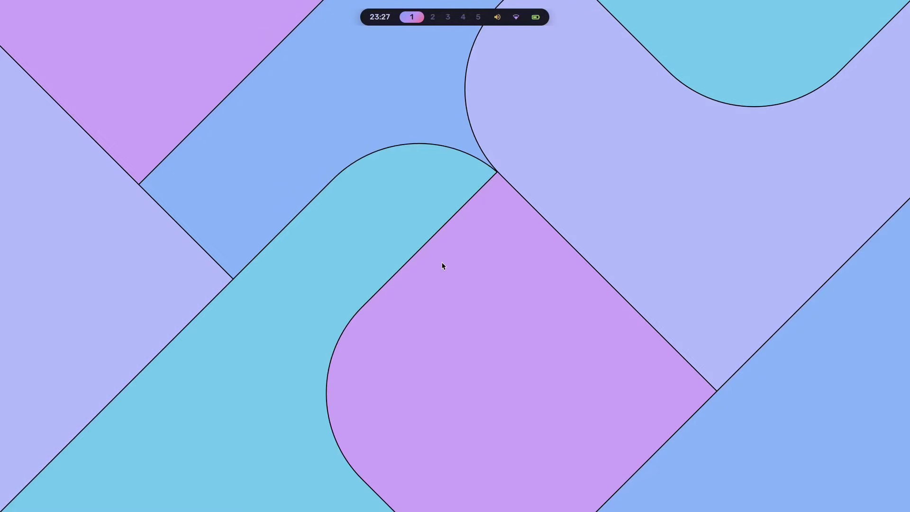
Step: Raise the volume while on workspace 2, and open the notification panel on workspace 1
key(super+2)
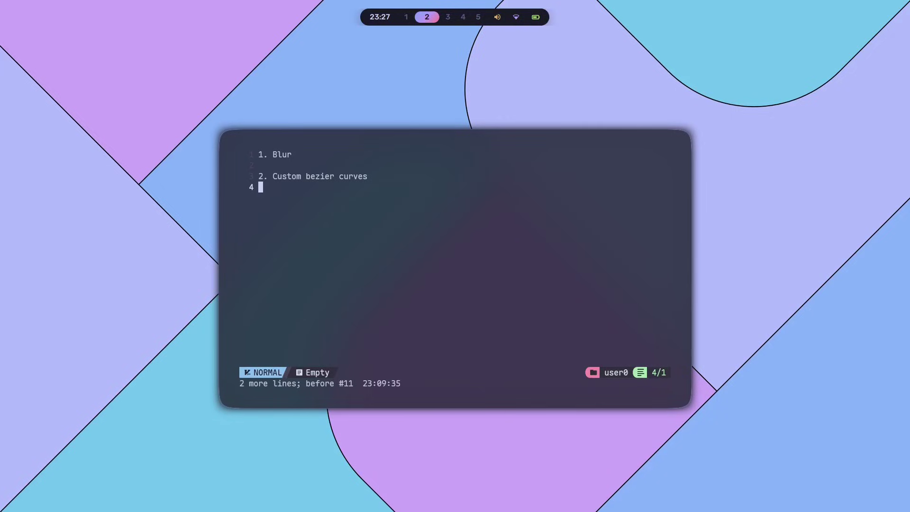
key(XF86AudioRaiseVolume)
key(super+1)
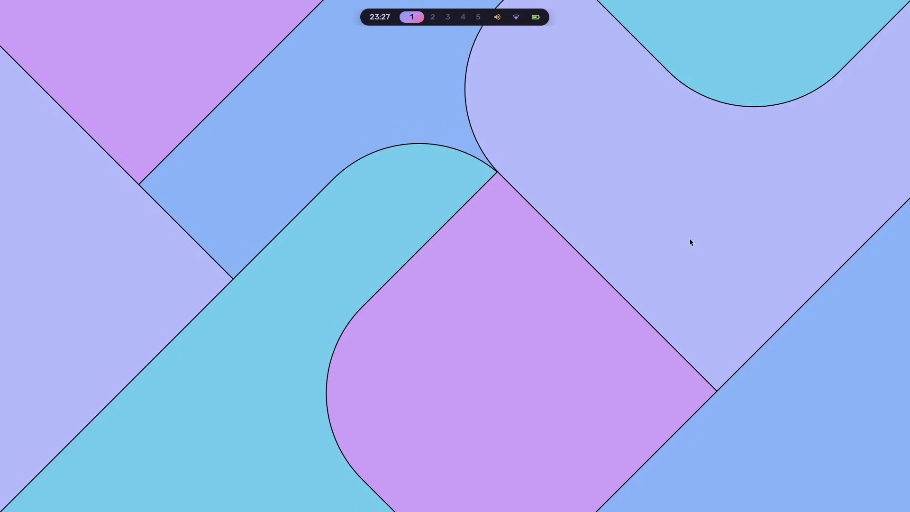
key(super+n)
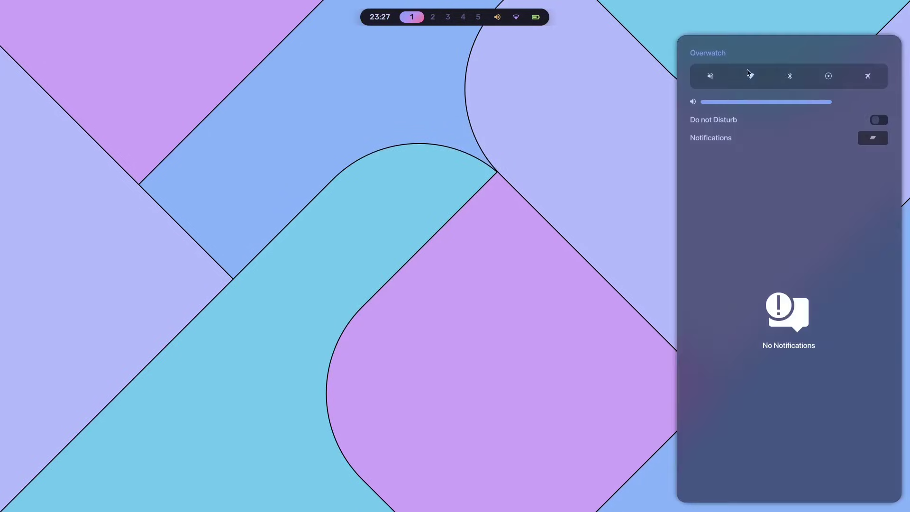
Step: Close the notification panel, and open and dismiss the app launcher on workspace 1
key(super+n)
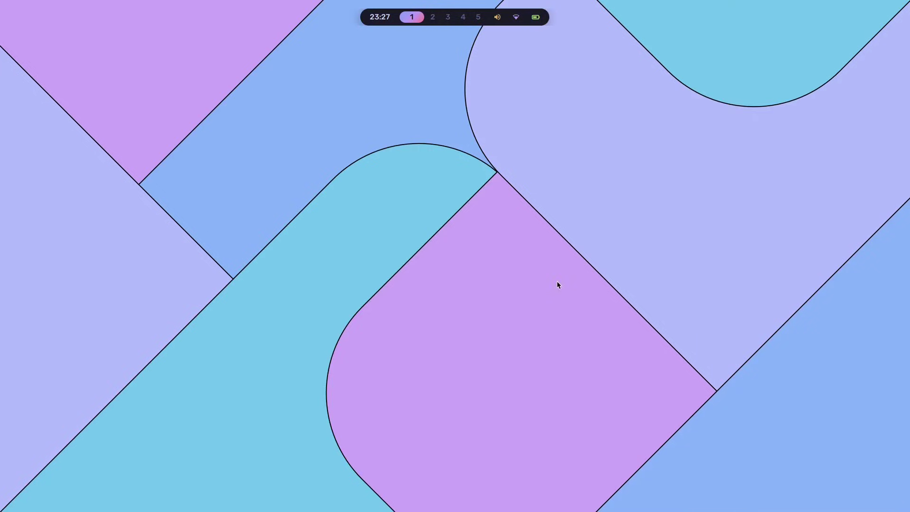
key(super+space)
key(Escape)
Step: Open .config/hypr/modules/animations/anime.conf with nvim in a new terminal
key(super+Return)
text(nvim .config/hypr/modules/animations/anime.conf)
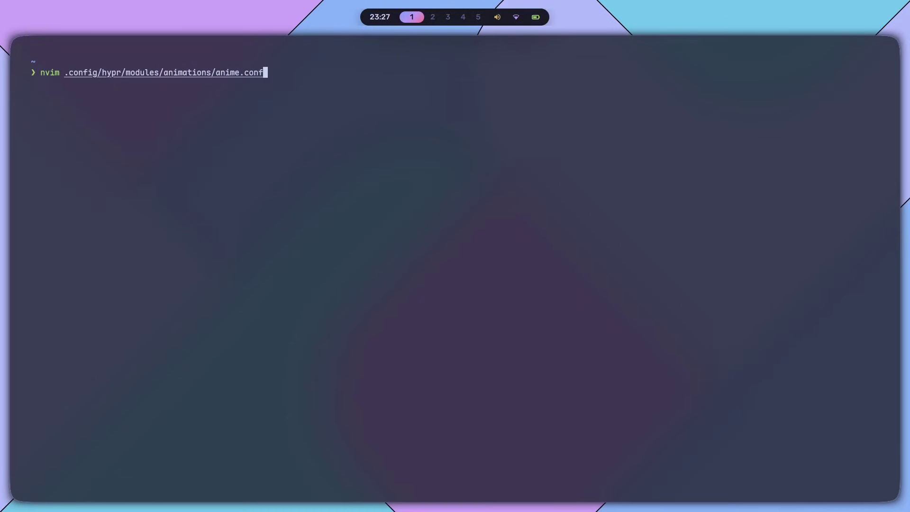
key(Return)
Step: Examine the bezier curve definitions and windows animation lines in anime.conf, and view the workspace-switching animation to workspace 2 and back
drag(269, 156, 55, 94)
click(179, 124)
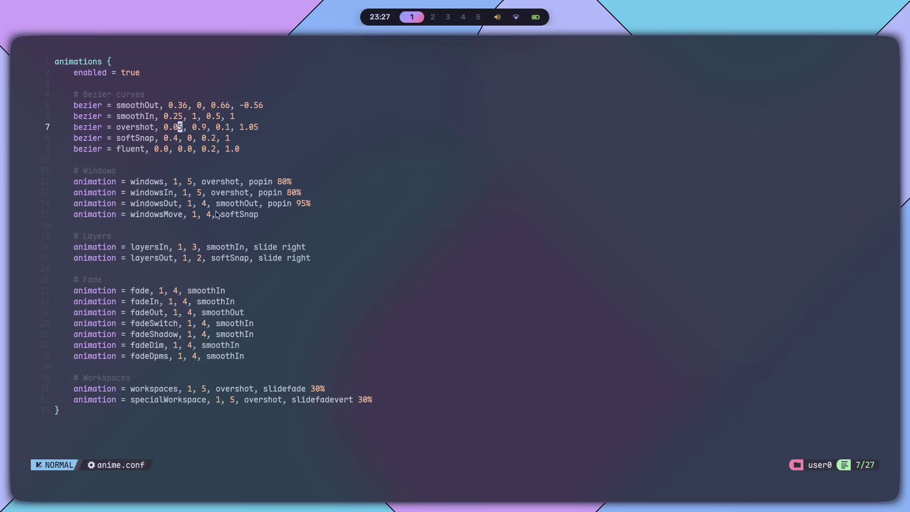
drag(239, 181, 199, 181)
click(199, 181)
key(super+2)
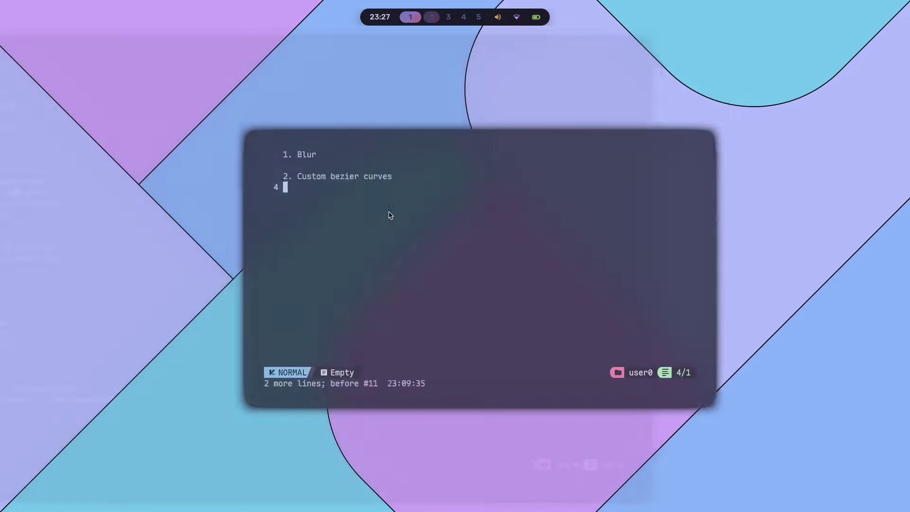
key(super+1)
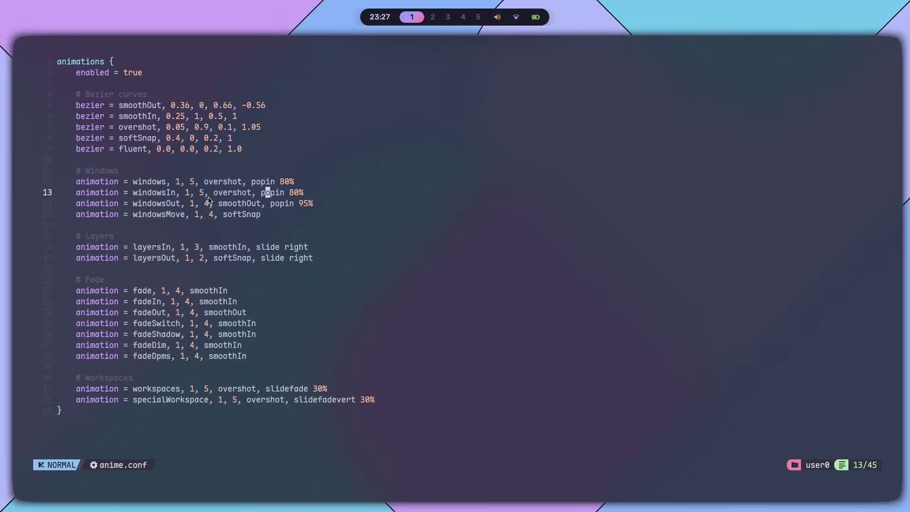
Step: Point out the windowsMove line in anime.conf, and open three tiled terminals on workspace 3
click(209, 213)
key(super+2)
key(super+3)
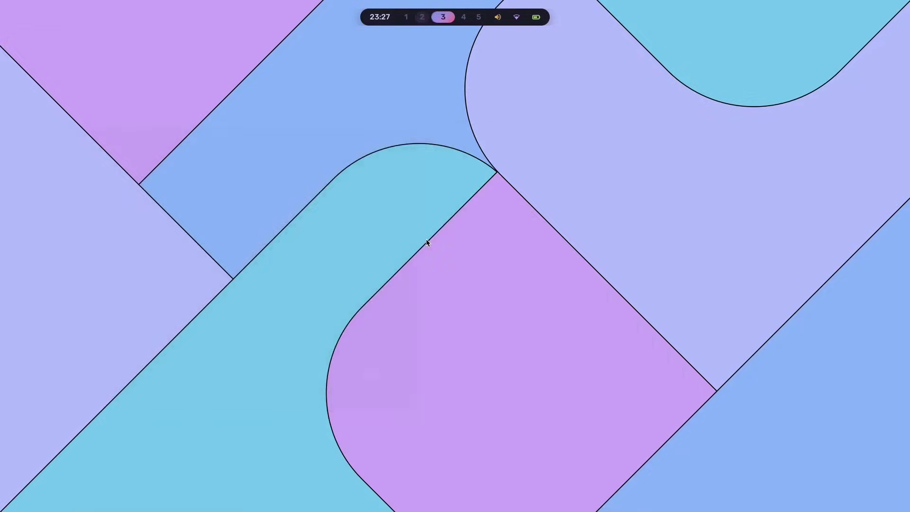
key(super+Return)
key(super+Return)
key(super+Return)
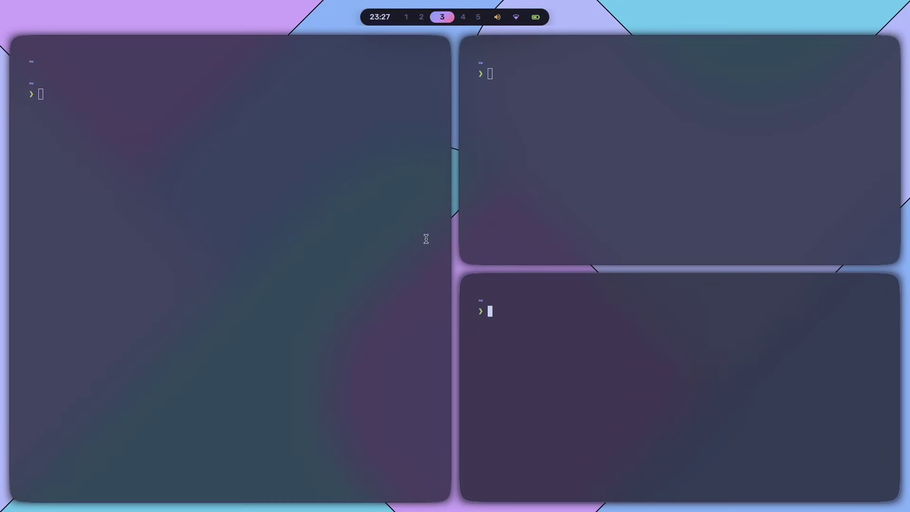
Step: Move a terminal repeatedly around the tiled layout on workspace 3 to view the window-moving animation, and close the terminals
key(super+shift+Left)
key(super+shift+Up)
key(super+shift+Right)
key(super+shift+Down)
key(super+shift+Up)
key(super+shift+Down)
key(super+shift+Left)
key(super+shift+Up)
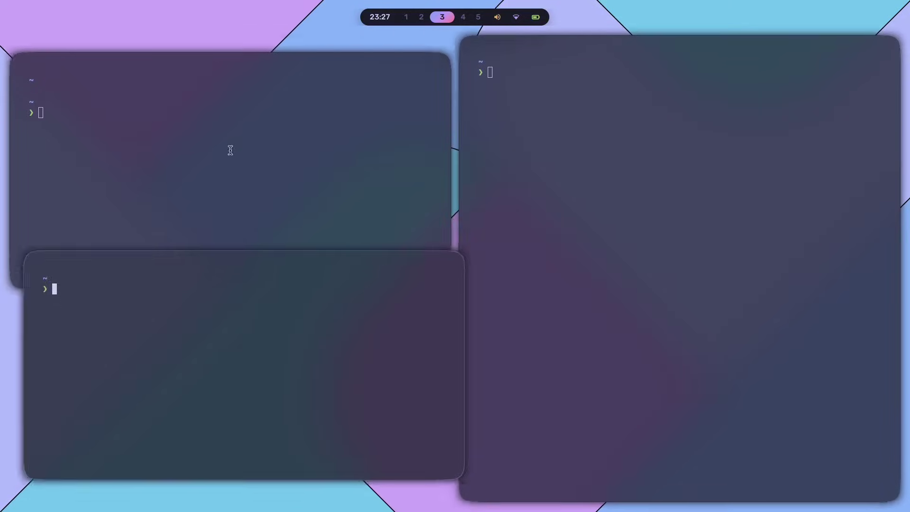
key(super+shift+Right)
key(super+shift+Left)
key(super+shift+Right)
key(super+shift+Left)
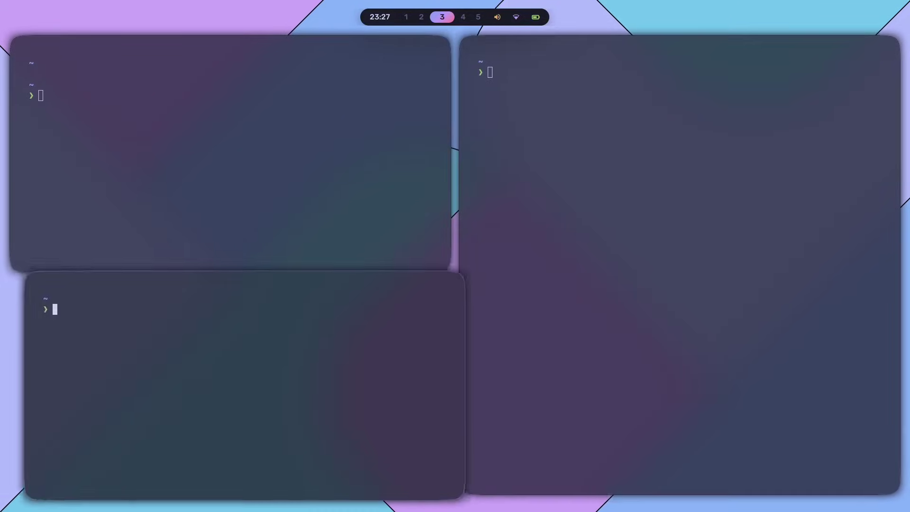
key(super+shift+Right)
key(super+shift+Up)
key(super+shift+Left)
key(super+shift+Down)
key(super+shift+Right)
key(super+shift+Up)
key(super+shift+Left)
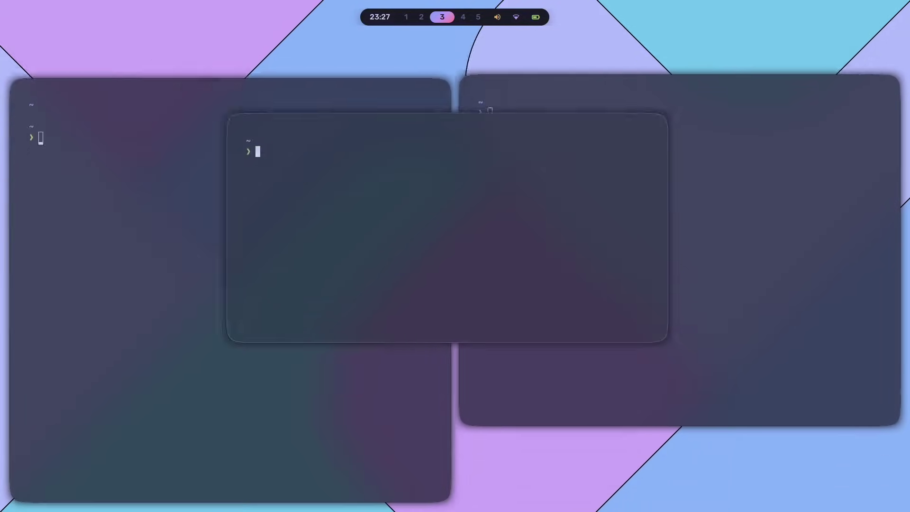
key(super+q)
key(super+q)
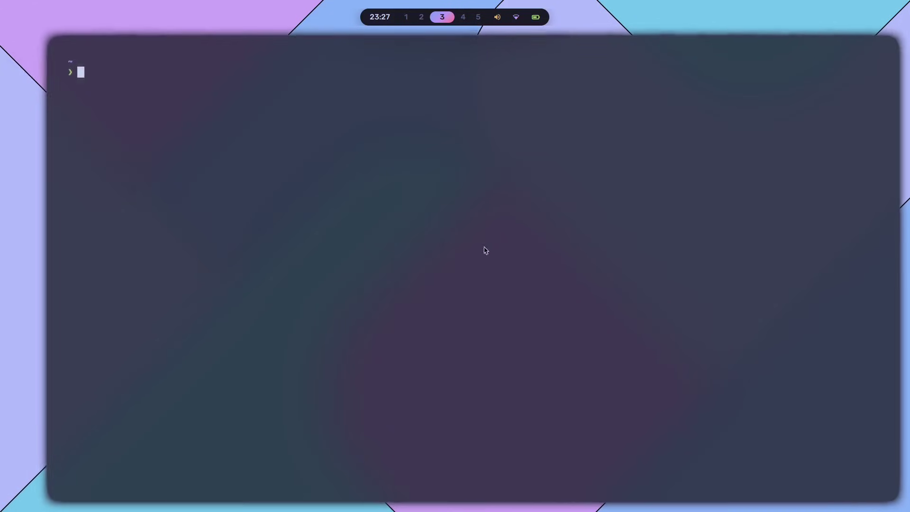
Step: Examine the Layers, Fade and Workspaces animation lines in anime.conf on workspace 1, and close the editor window
key(super+1)
scroll(223, 239, down, 1)
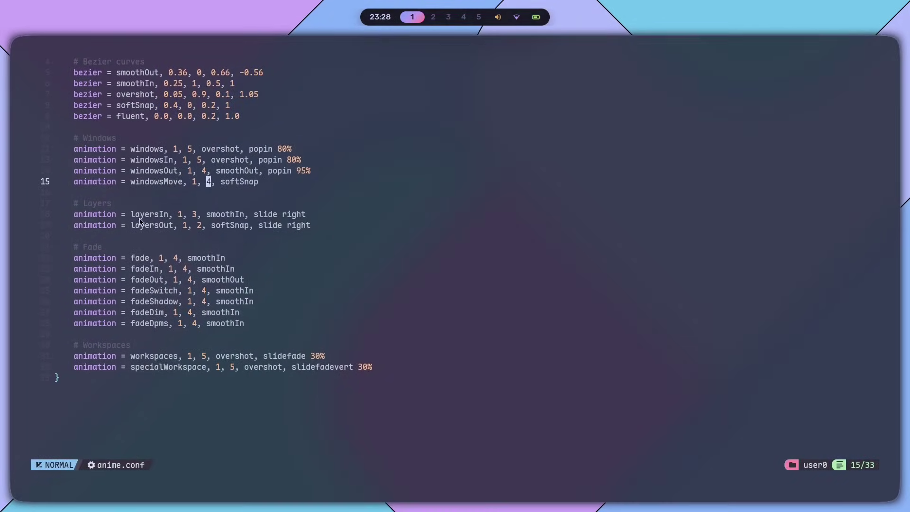
click(251, 225)
scroll(371, 251, down, 1)
drag(292, 292, 86, 203)
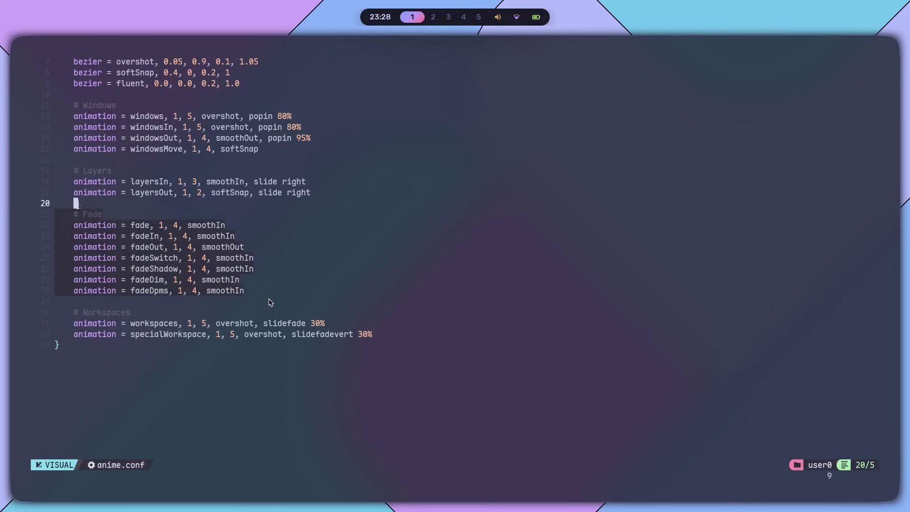
drag(360, 360, 218, 140)
click(301, 335)
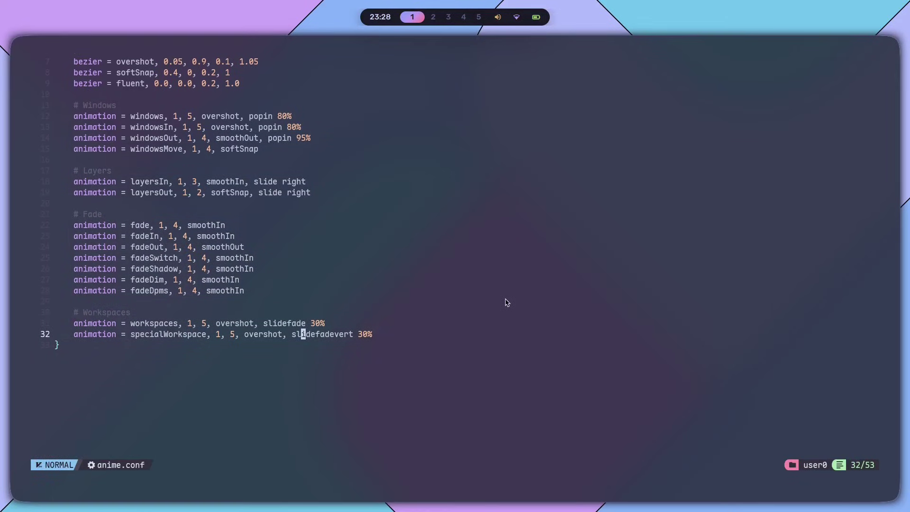
key(super+q)
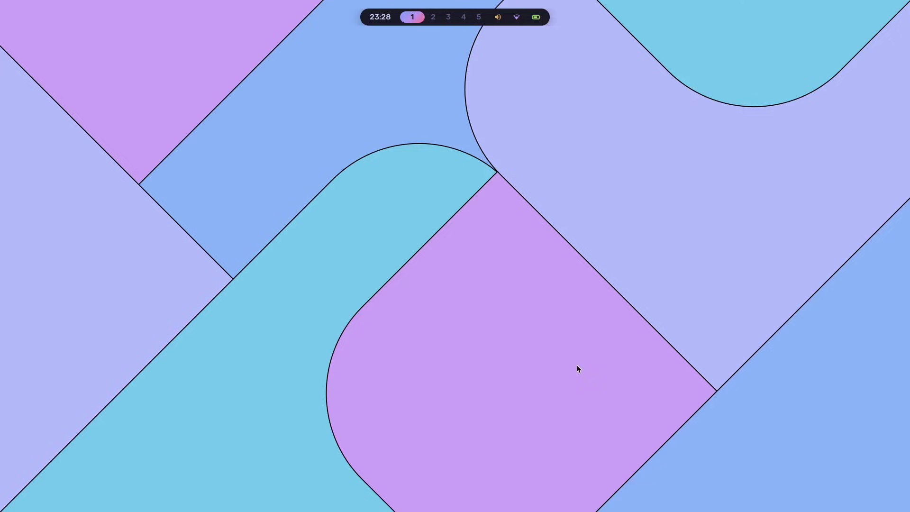
Step: Restore the deleted line "3. Animations for layers" in the notes on workspace 2, and highlight it briefly
key(super+2)
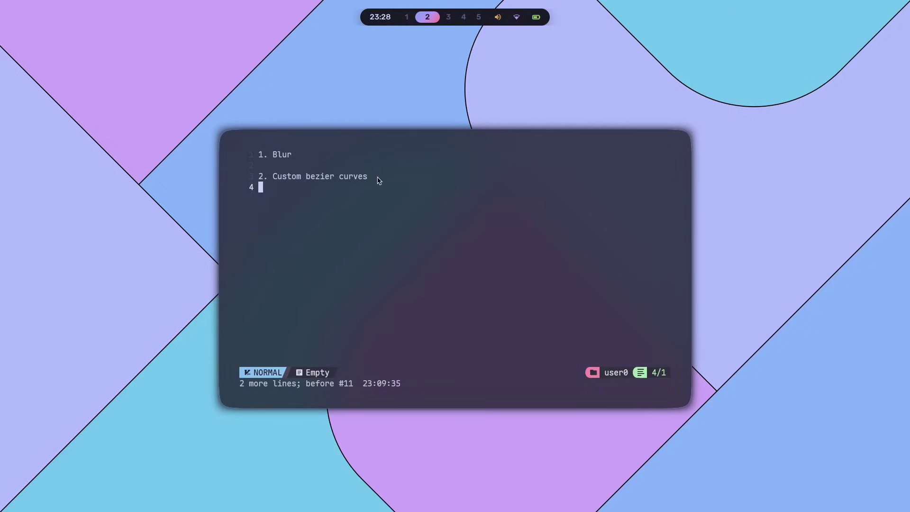
key(V)
key(k)
key(y)
key(j)
key(u)
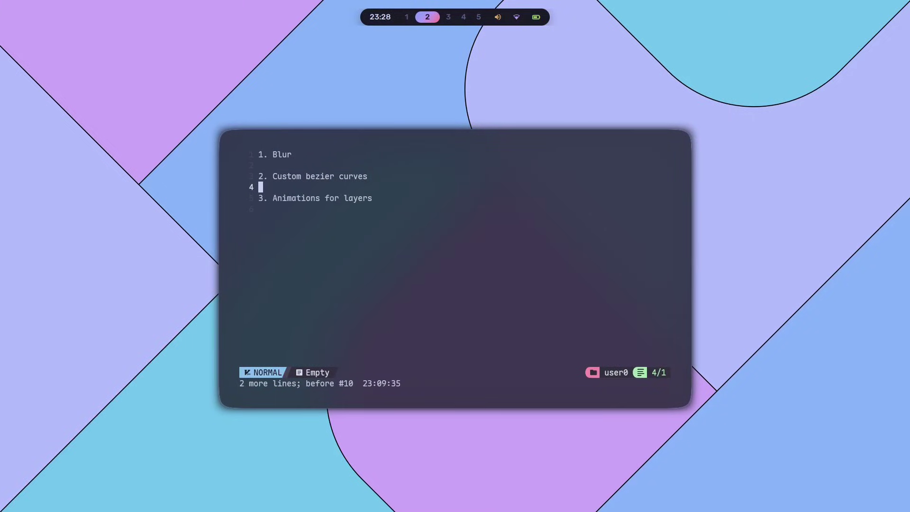
key(j)
key(j)
drag(273, 200, 351, 199)
click(349, 227)
Step: View the layer animations of the app launcher, volume notification and notification panel on workspace 1
key(super+1)
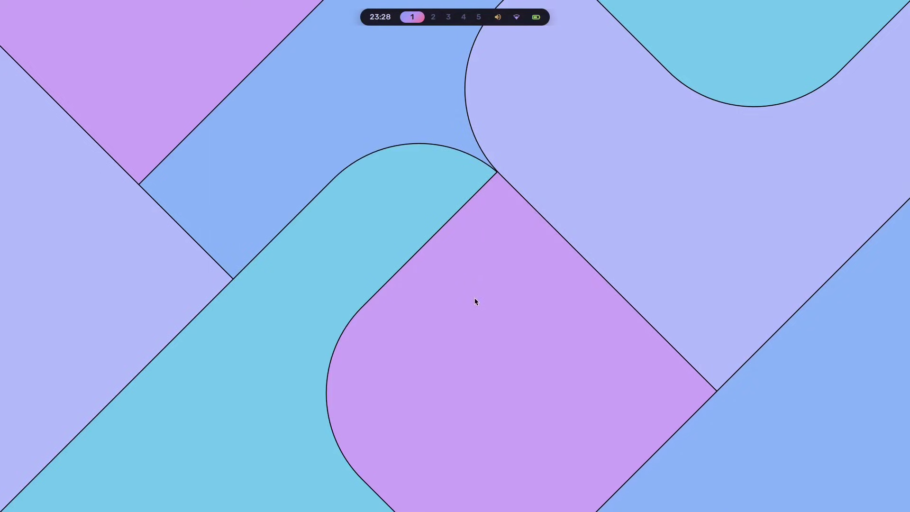
key(super+d)
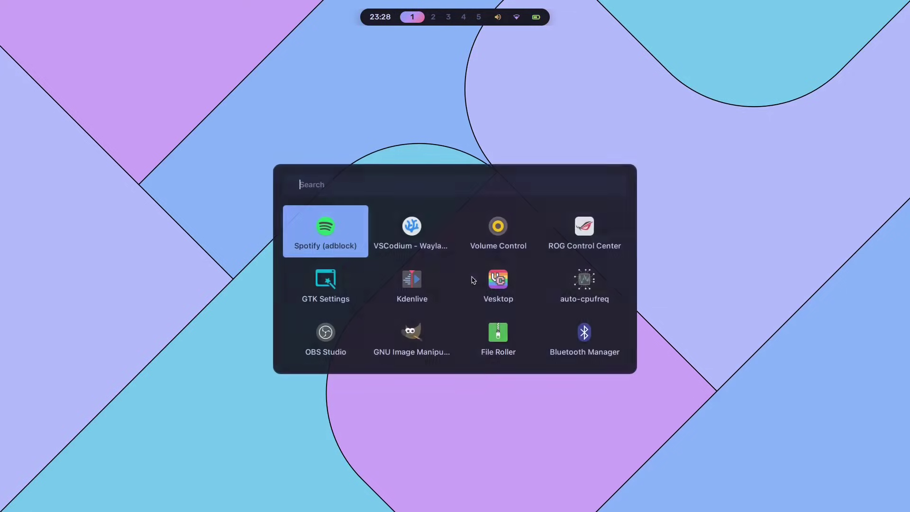
key(Escape)
key(XF86AudioRaiseVolume)
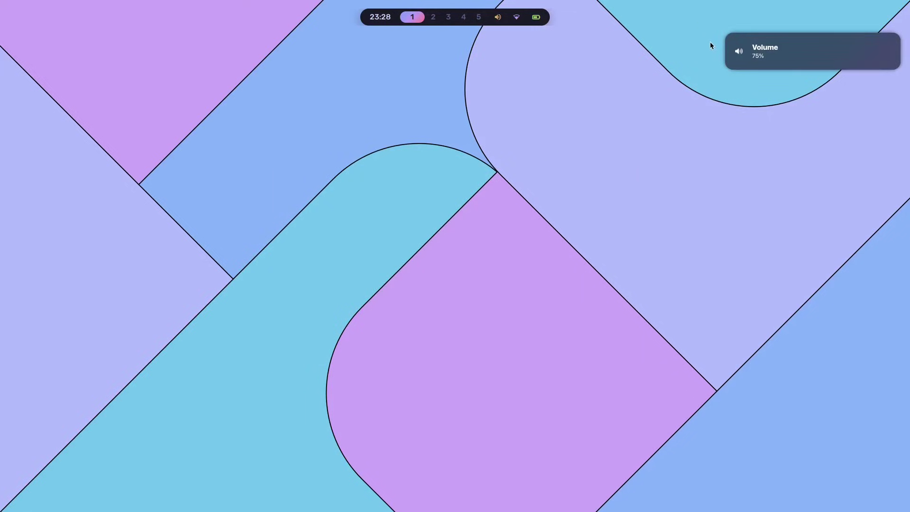
key(super+n)
key(super+n)
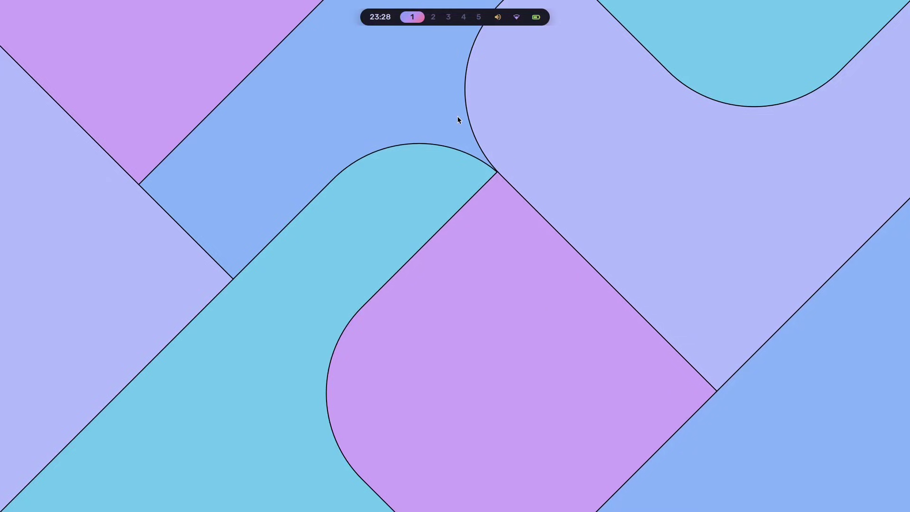
key(super+d)
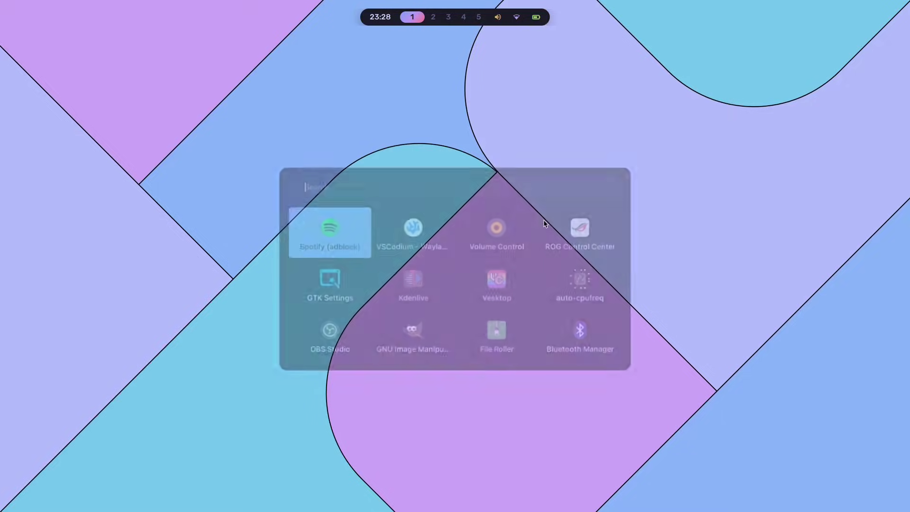
key(super+n)
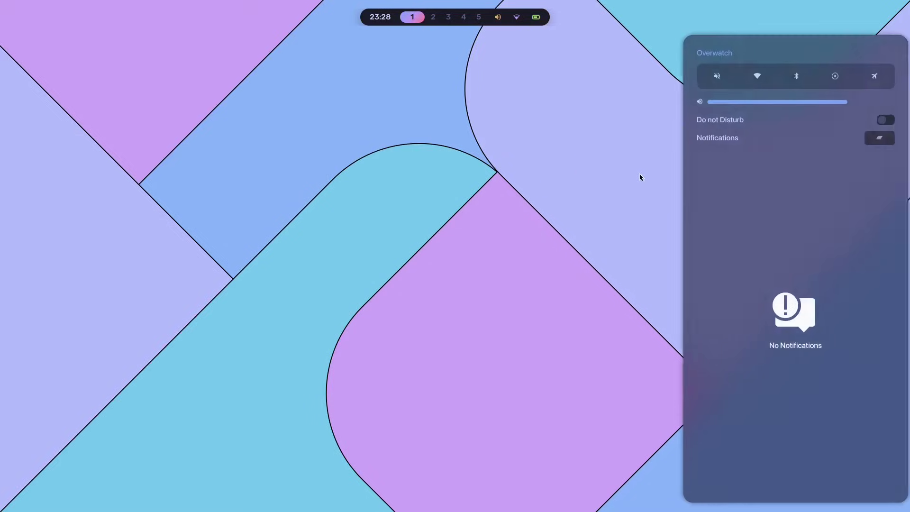
key(super+n)
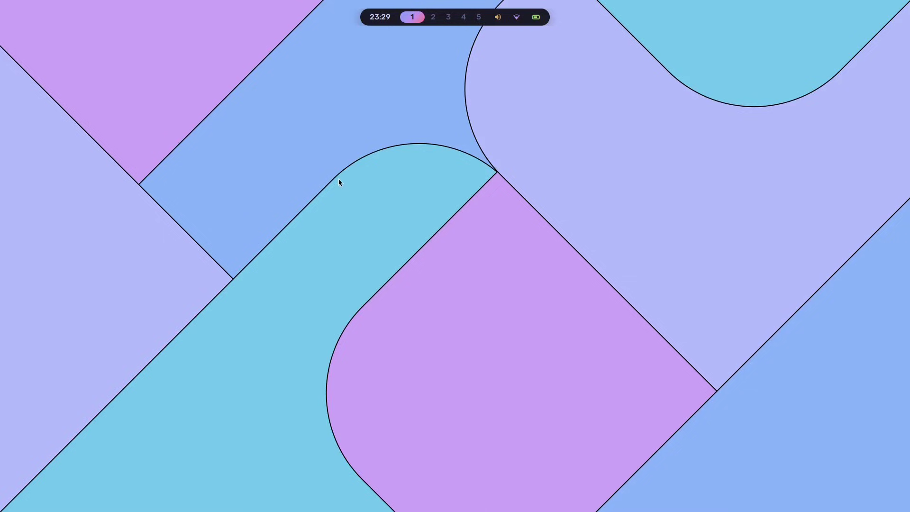
Step: Switch the desktop theme to gruvbox with the theme selector
key(super+t)
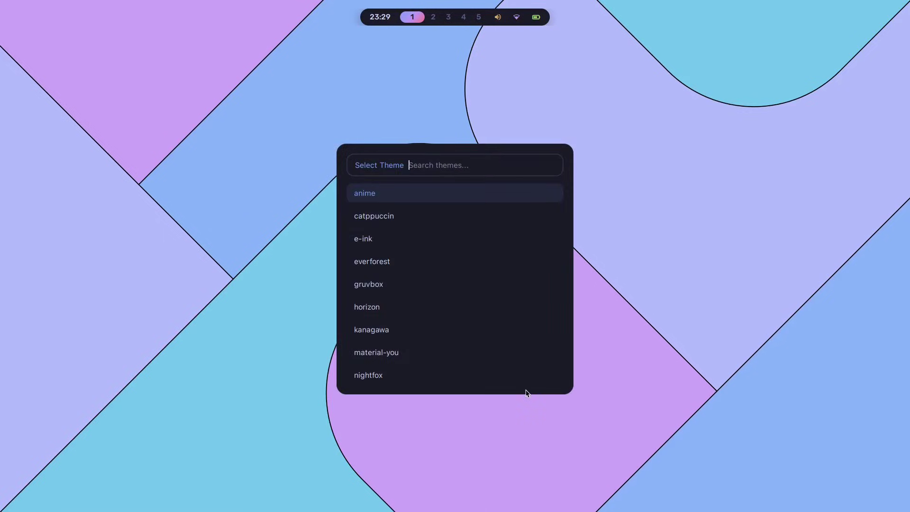
key(Down)
key(Down)
key(Down)
key(Down)
key(Return)
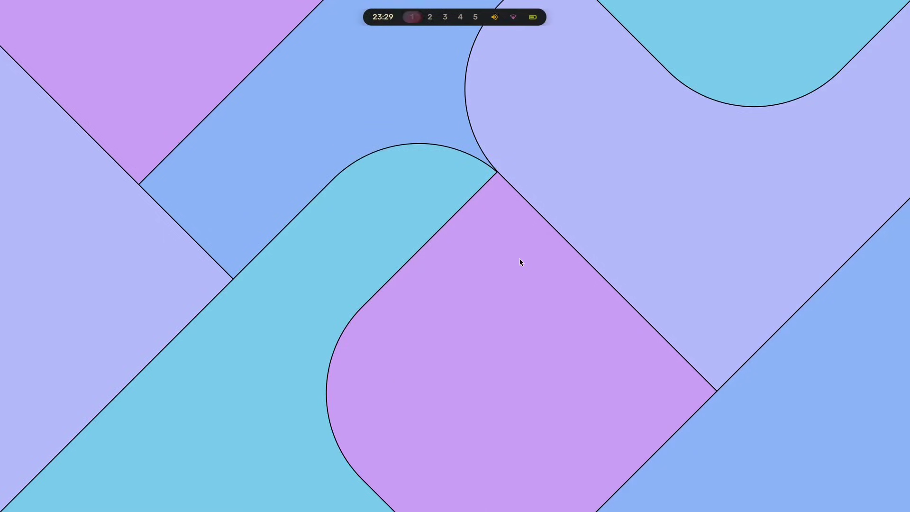
Step: Seek the Theme Switchers video on the Gumroad page in workspace 5 to 1:45:15 and 1:47:35, and return to workspace 1
key(super+5)
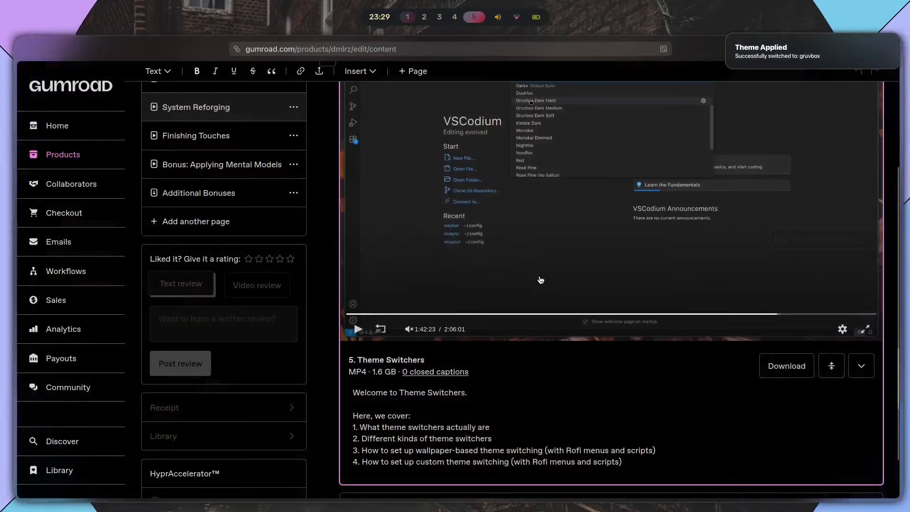
scroll(798, 332, up, 2)
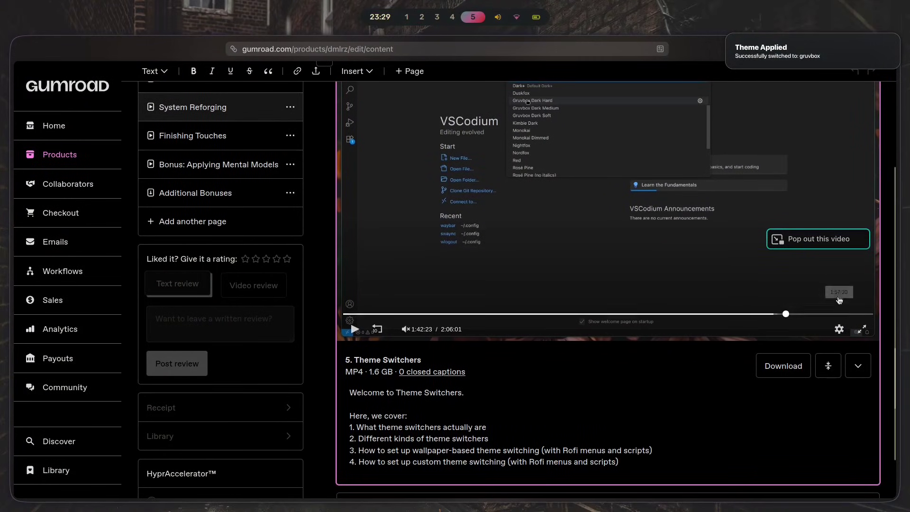
click(785, 315)
scroll(785, 316, up, 2)
scroll(796, 320, up, 2)
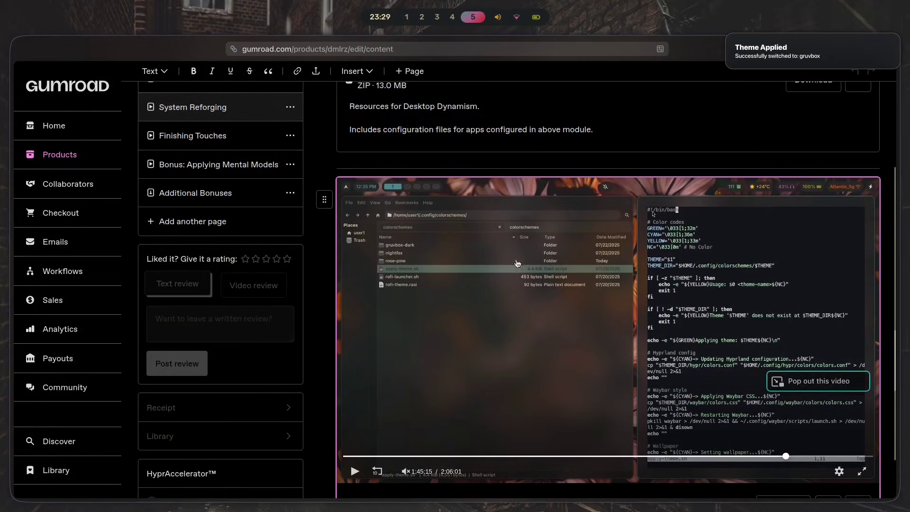
scroll(796, 321, down, 4)
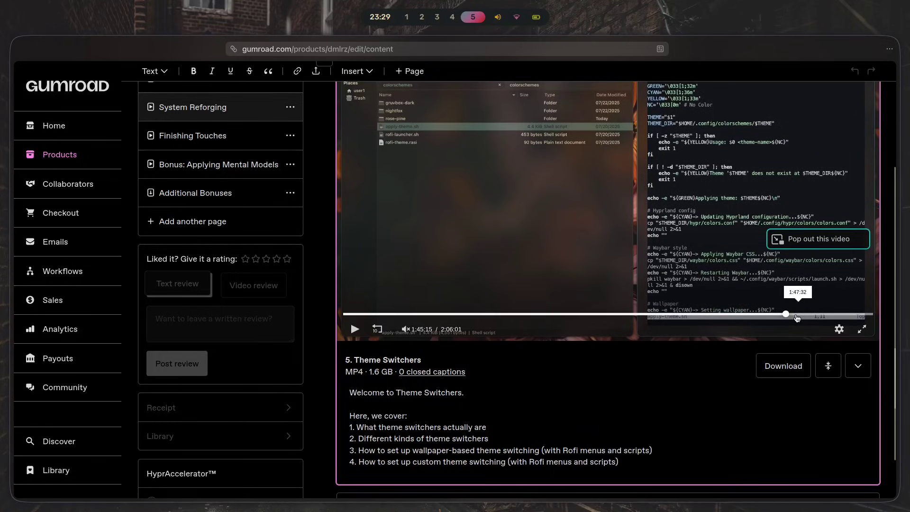
click(796, 314)
scroll(403, 377, up, 4)
scroll(404, 376, down, 2)
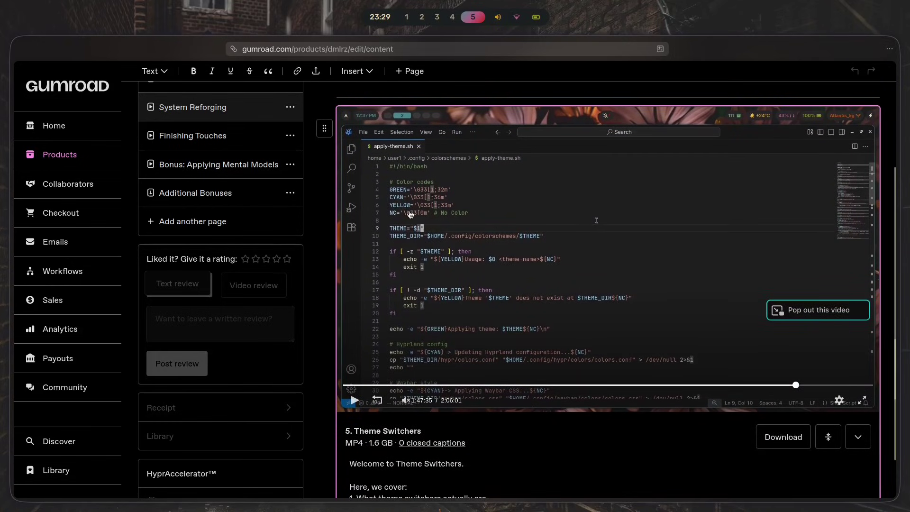
key(super+1)
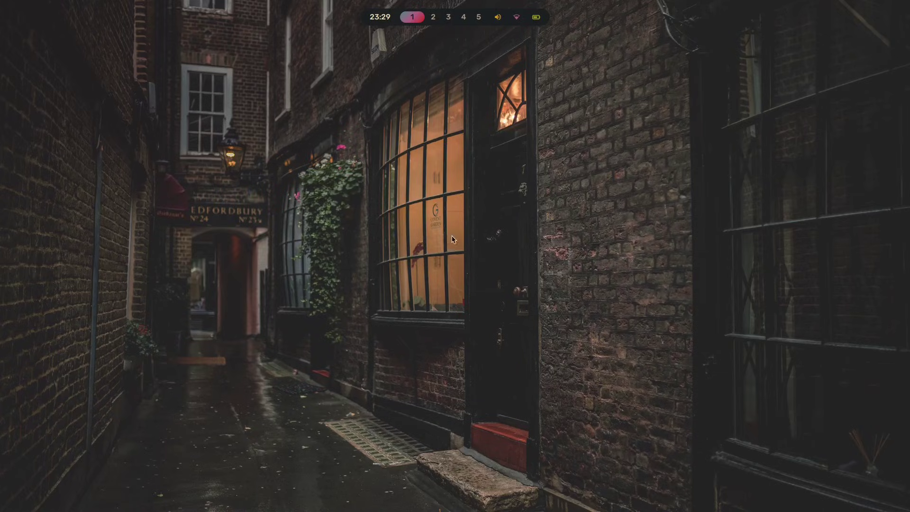
Step: Look over the Theme Switchers lesson on the Gumroad page in workspace 5 once more
key(super+5)
scroll(580, 283, down, 5)
scroll(579, 283, up, 5)
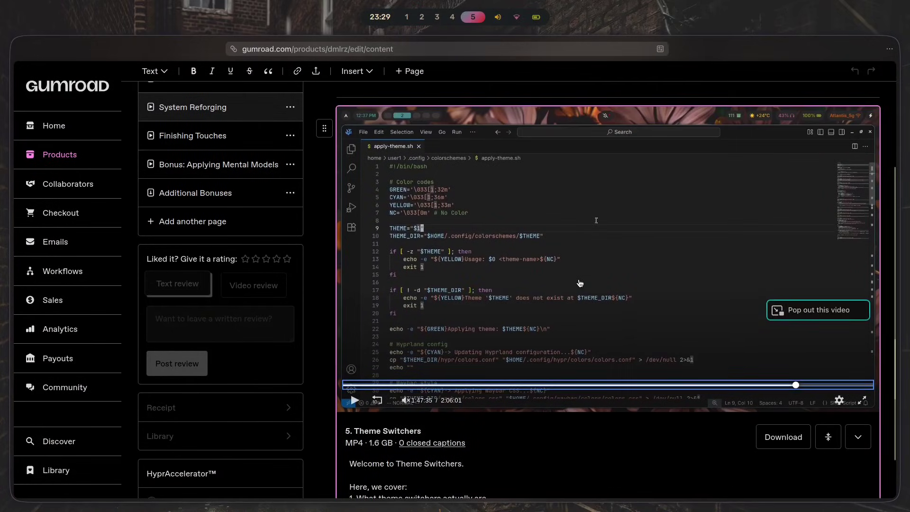
Step: Return to the notes on workspace 2 and undo the deletion of the line "4. Window rules"
key(super+1)
key(super+2)
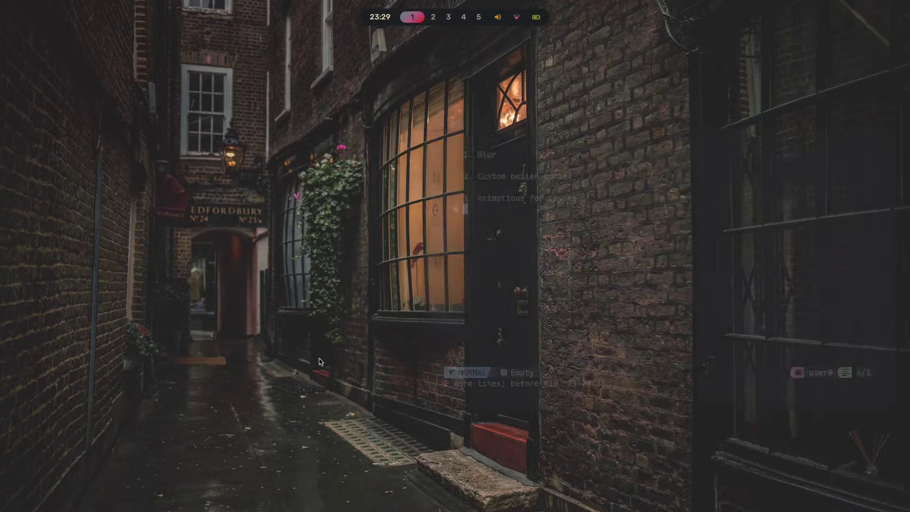
key(u)
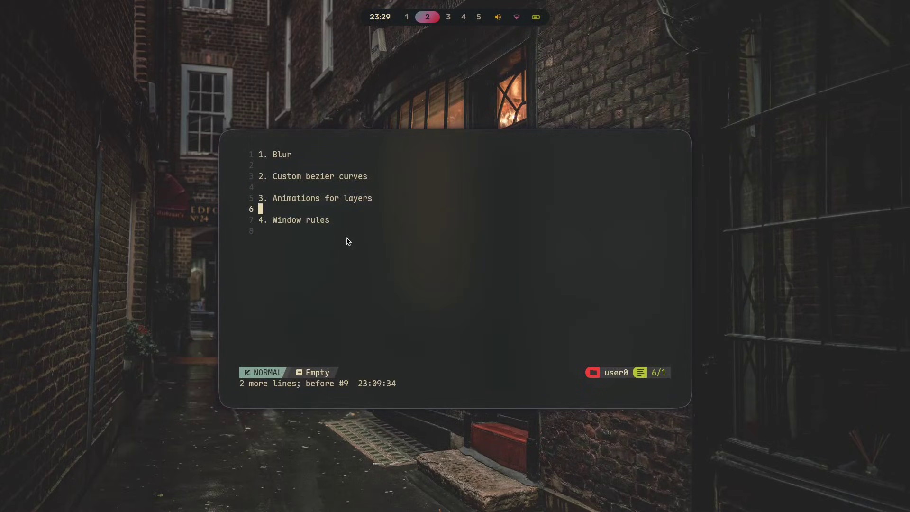
Step: Open .config/hypr/modules/windowrules.conf in nvim in a new terminal on workspace 1
key(G)
key(super+1)
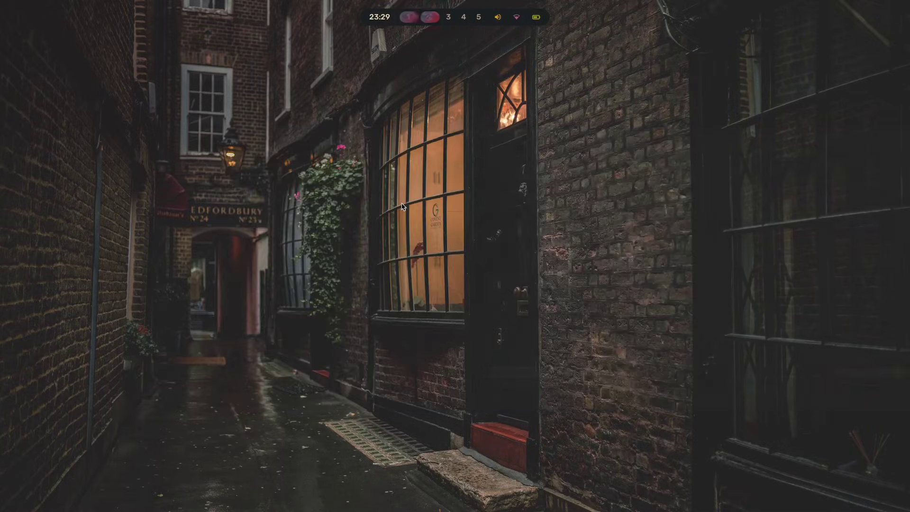
key(super+Return)
text(nvim)
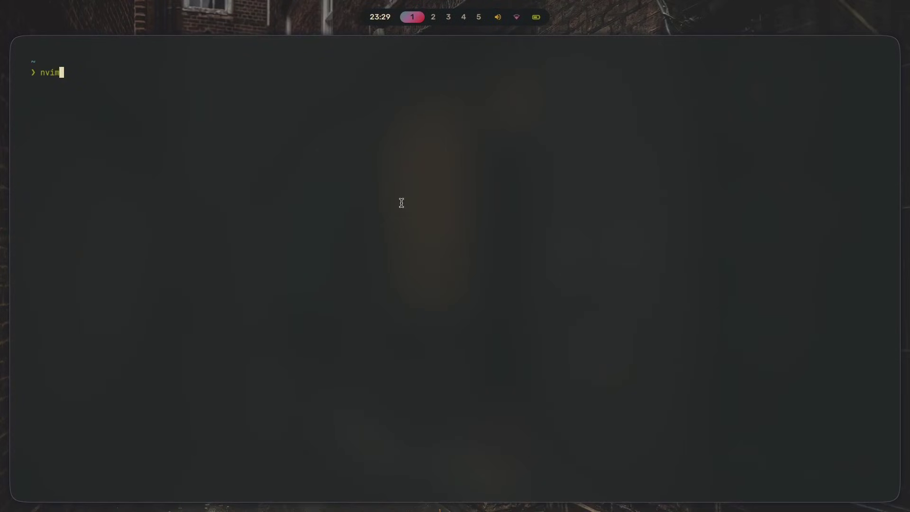
text( .config/hypr/modules/windowrules)
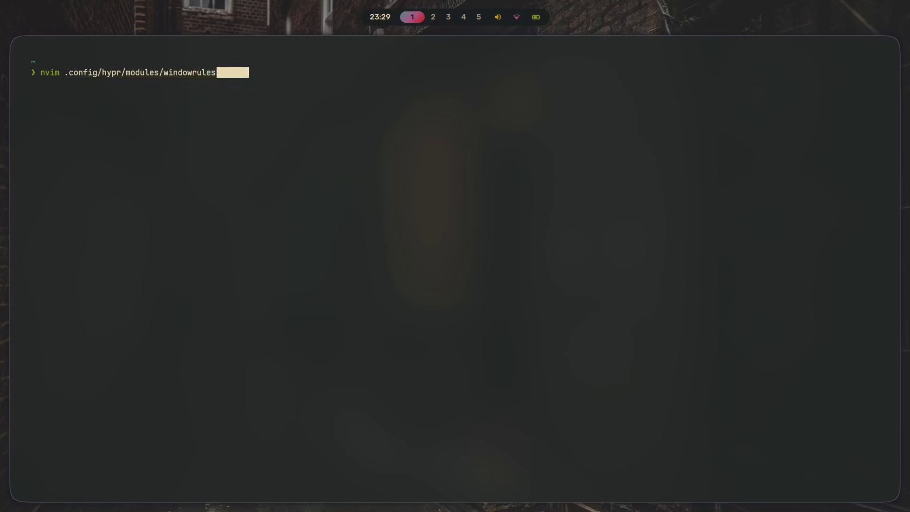
key(Tab)
key(Return)
Step: Skim the window rules in windowrules.conf, including the ones making file picker windows floating
scroll(258, 294, down, 9)
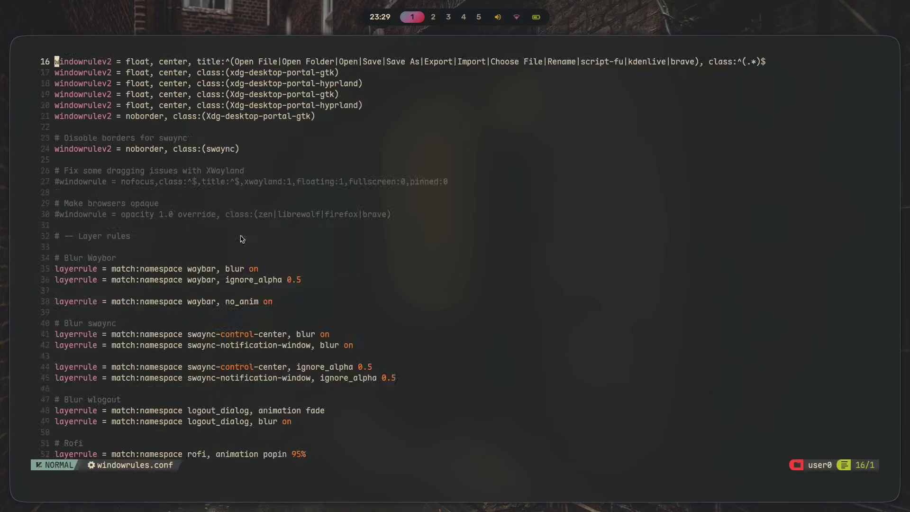
scroll(292, 297, up, 9)
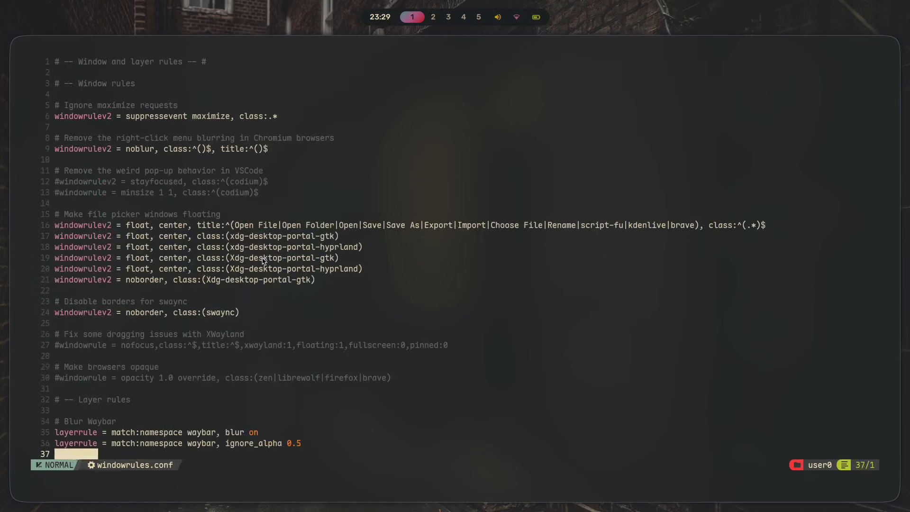
drag(244, 334, 246, 171)
click(372, 237)
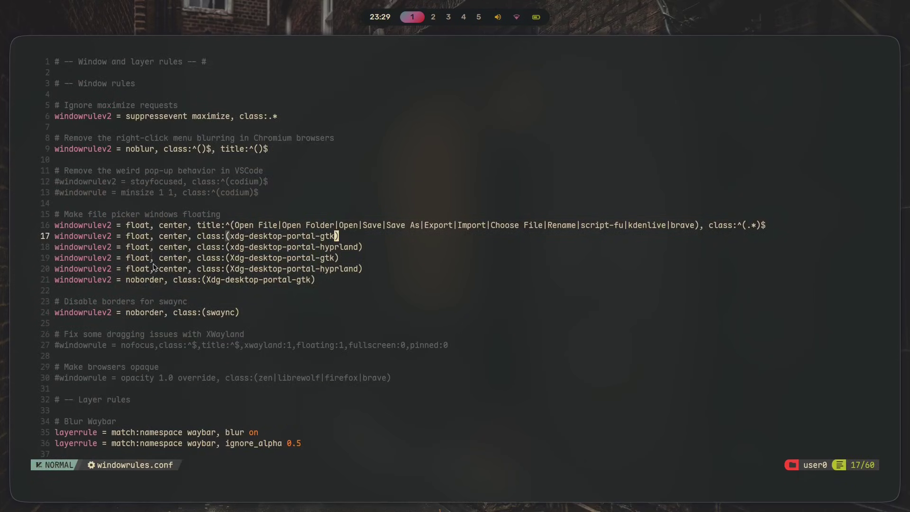
Step: Examine the layer rules for Waybar and swaync, covering blur, ignore_alpha and no_anim
scroll(256, 297, down, 6)
click(256, 301)
scroll(256, 284, down, 2)
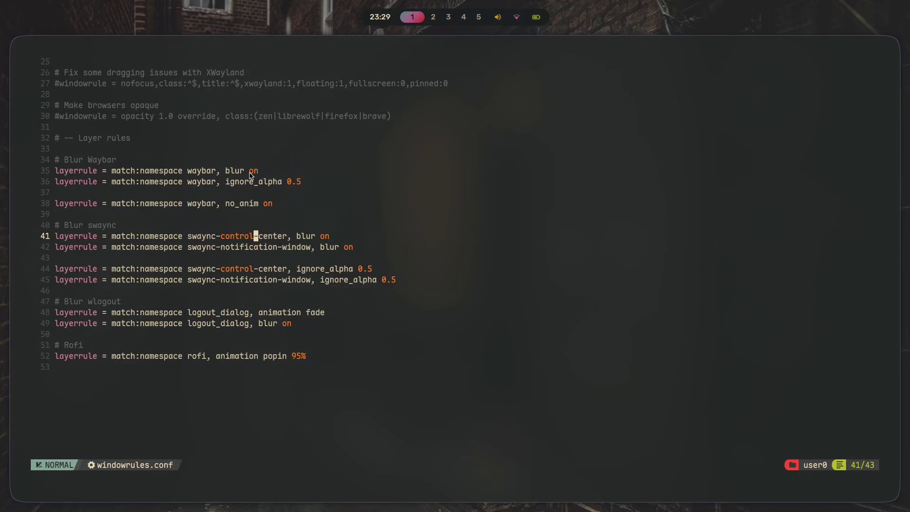
drag(280, 207, 69, 156)
click(312, 208)
click(135, 203)
drag(392, 278, 89, 224)
click(280, 268)
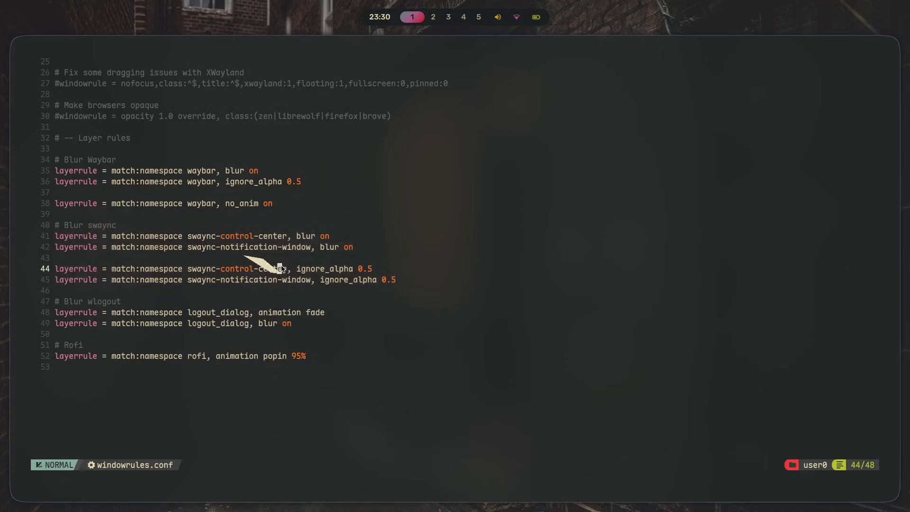
Step: Examine the two ignore_alpha rules for the swaync control center and notification window
drag(396, 279, 398, 273)
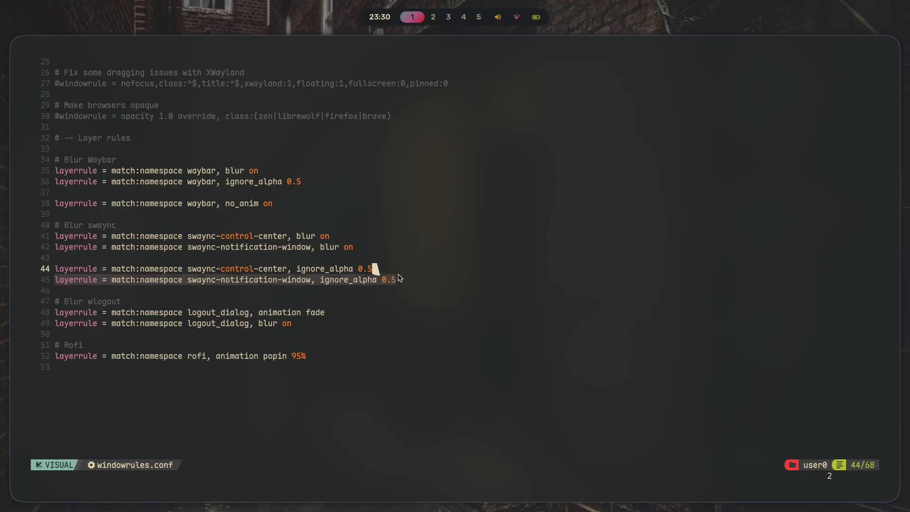
click(395, 286)
drag(298, 267, 372, 269)
click(382, 271)
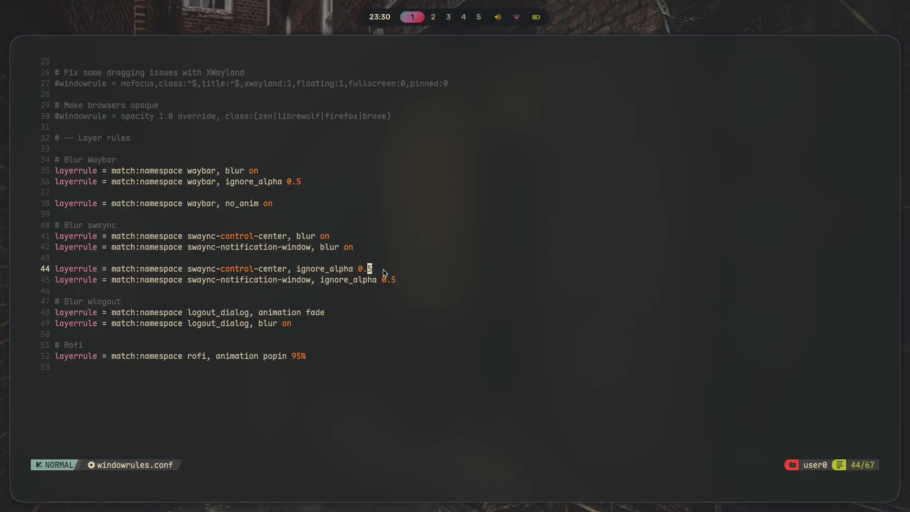
click(393, 278)
click(361, 270)
scroll(171, 281, down, 1)
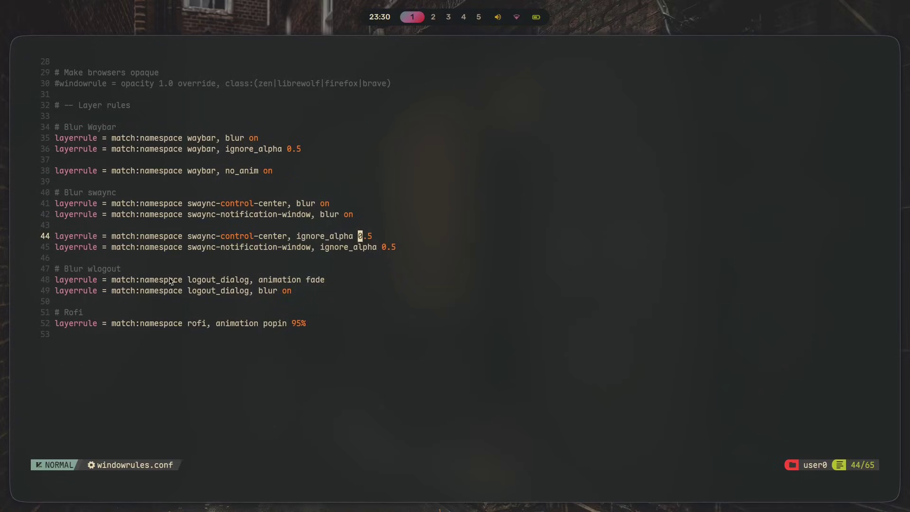
Step: Review the wlogout and Rofi layer rules, bringing up the power menu once and dismissing it
drag(306, 300, 122, 266)
click(297, 294)
key(super+Escape)
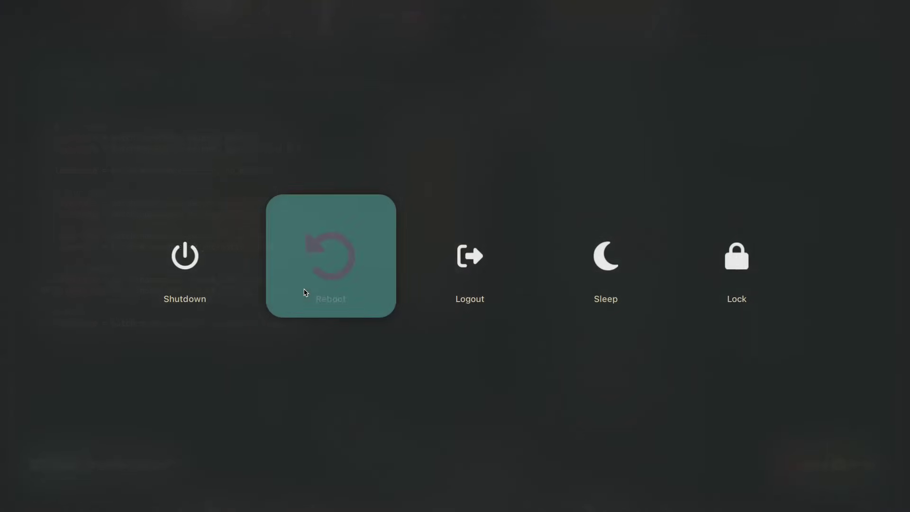
key(Escape)
click(228, 373)
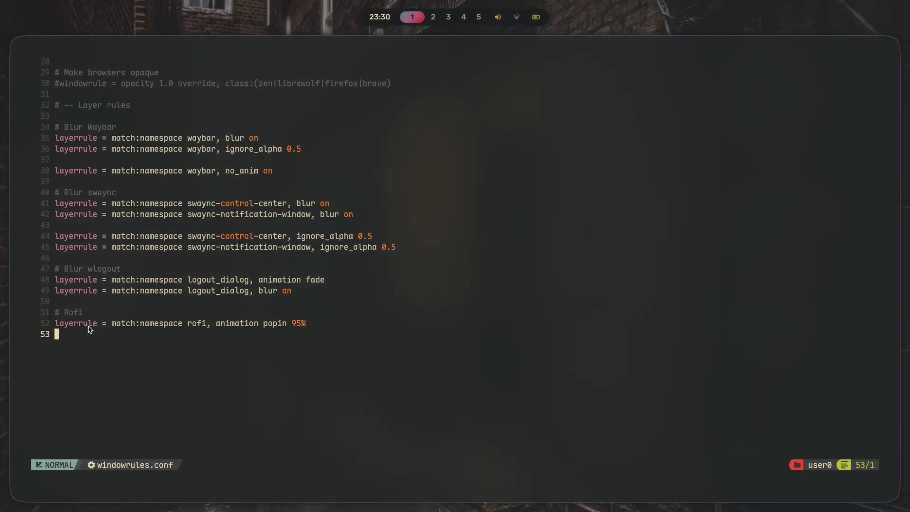
drag(314, 332, 199, 127)
click(271, 247)
Step: Examine the suppressevent maximize window rule and its class match under "Ignore maximize requests"
scroll(363, 258, up, 7)
scroll(365, 263, up, 2)
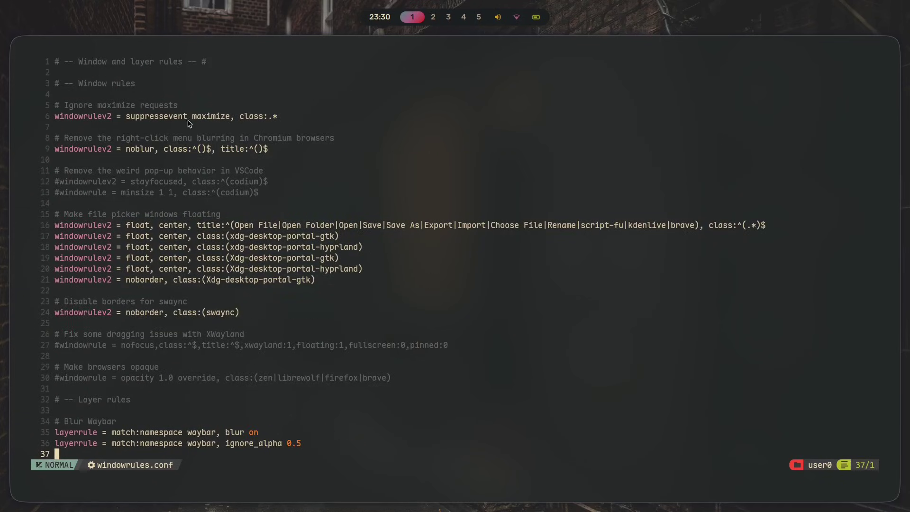
drag(288, 117, 43, 104)
click(79, 112)
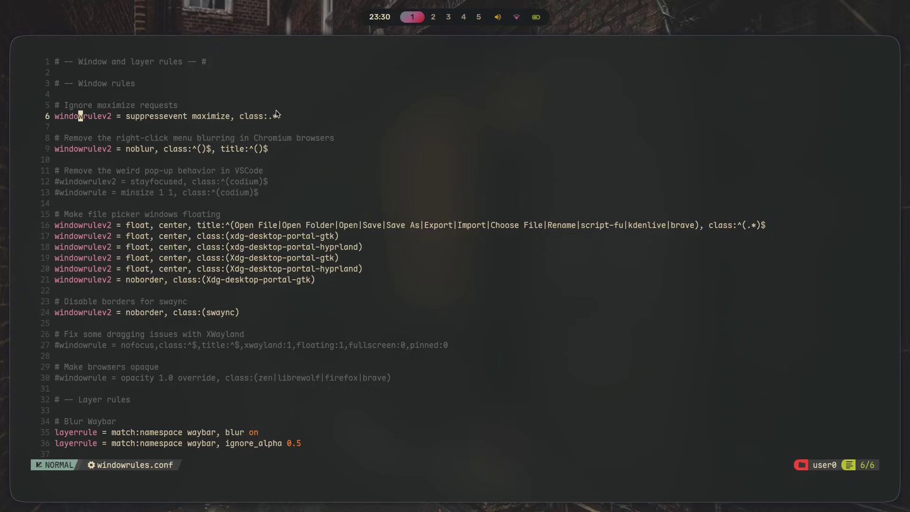
drag(284, 117, 295, 109)
click(295, 112)
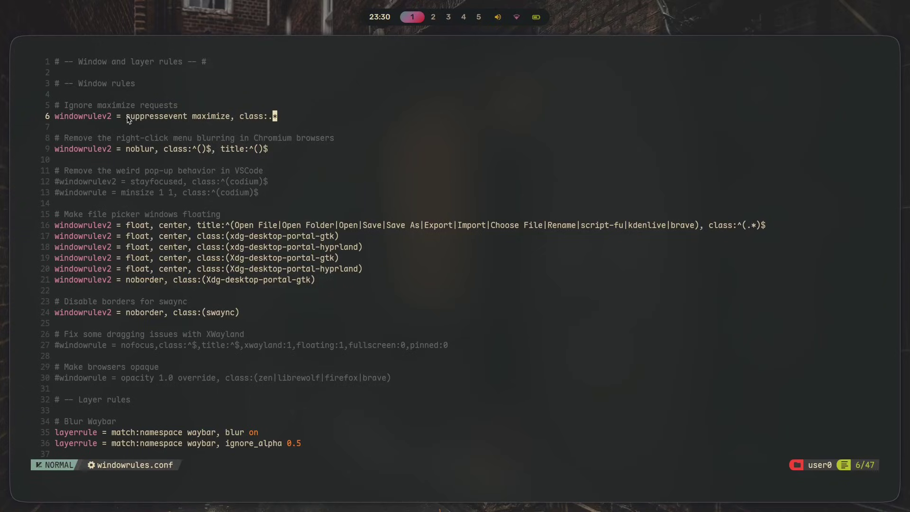
drag(127, 117, 208, 116)
click(293, 196)
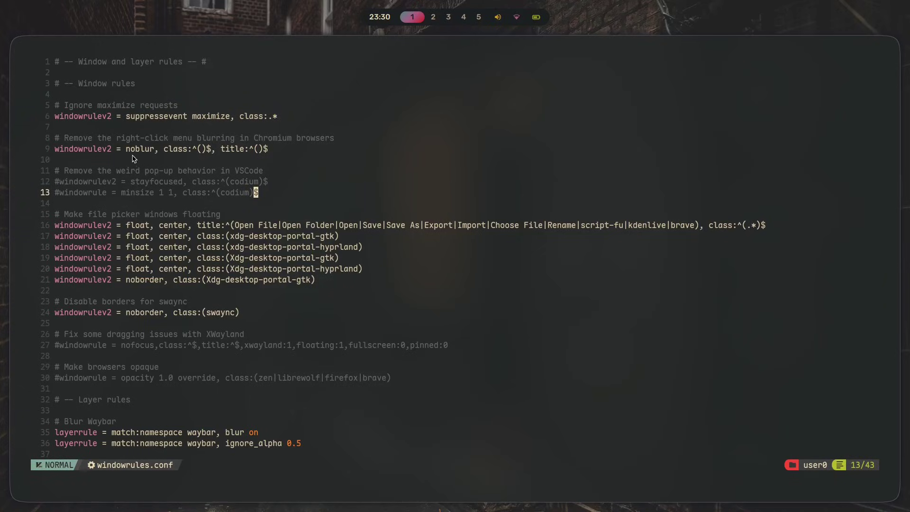
Step: Examine the noblur rule for Chromium right-click menus and the commented-out VSCode pop-up rules
drag(267, 150, 279, 138)
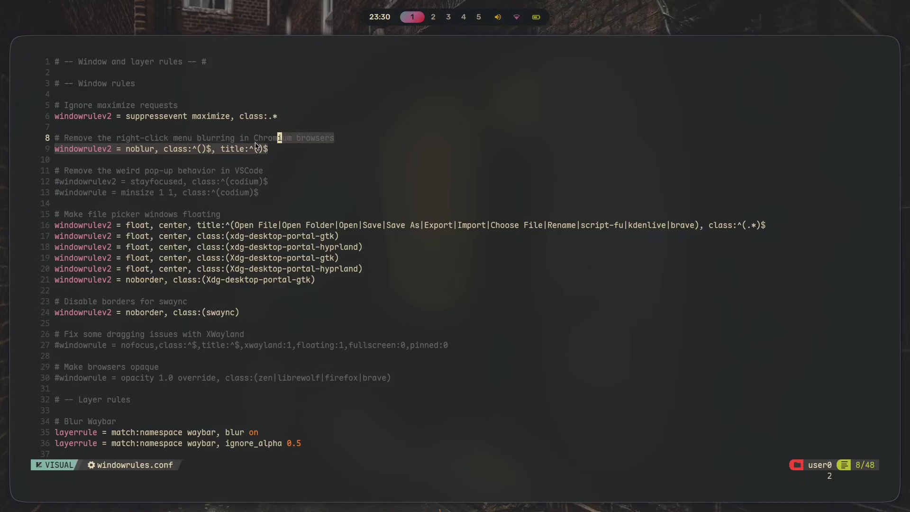
click(185, 148)
click(290, 147)
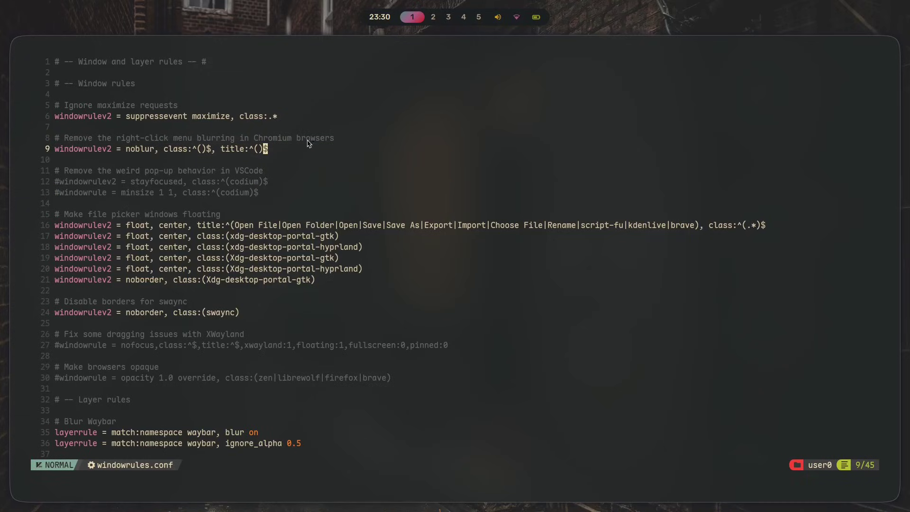
drag(293, 150, 58, 149)
click(185, 225)
scroll(227, 190, down, 1)
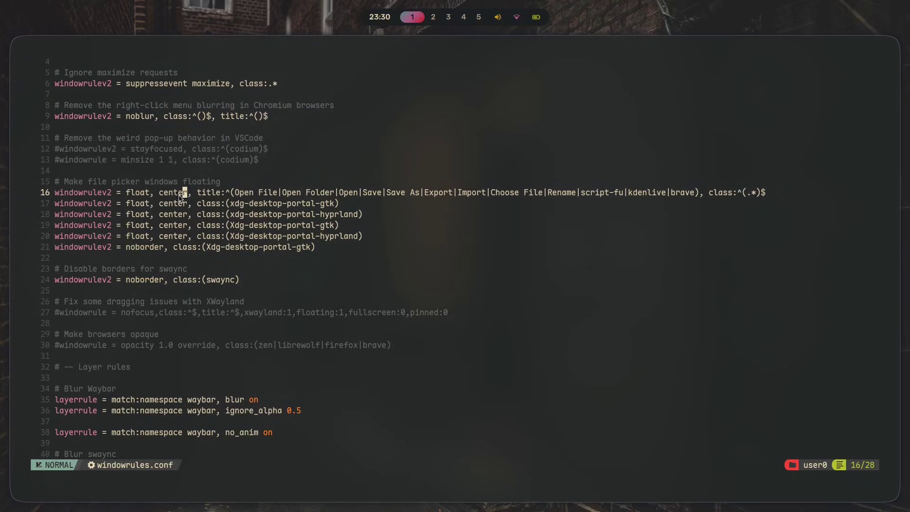
drag(262, 161, 259, 138)
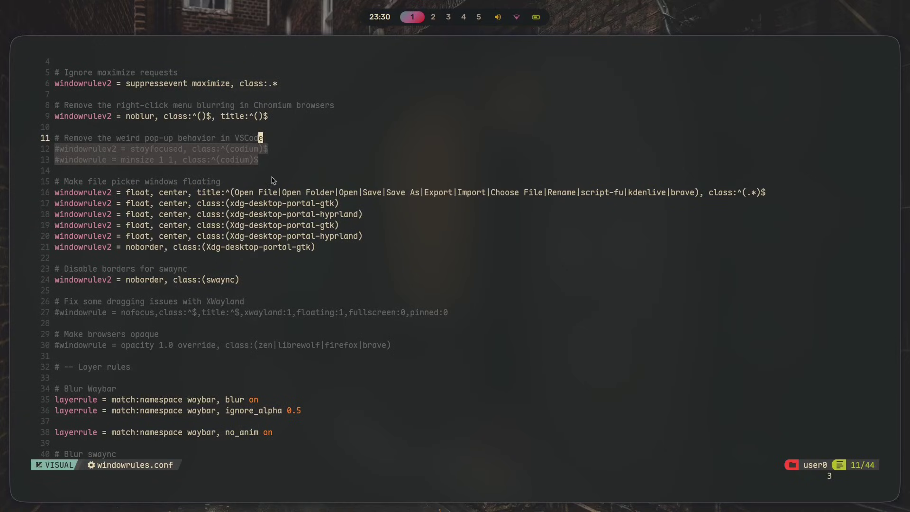
click(273, 189)
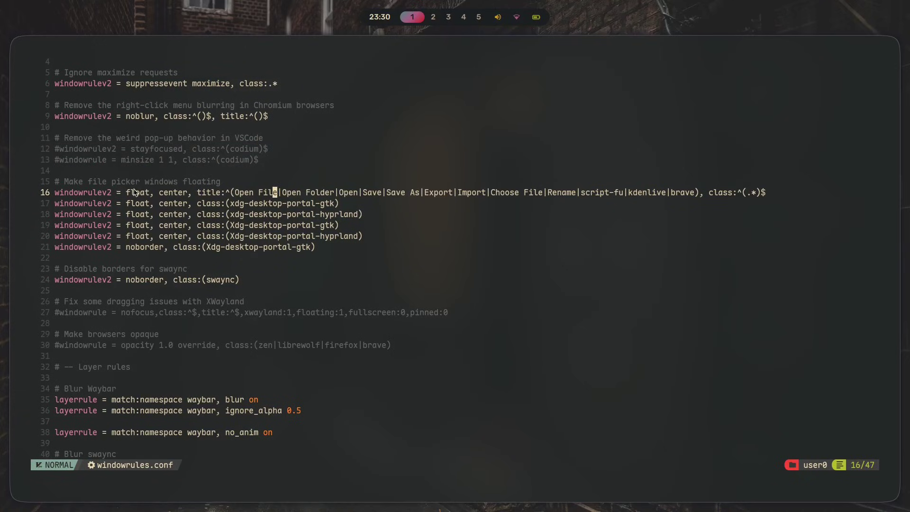
Step: Examine the float and center rule that matches file picker windows by title
drag(123, 190, 221, 192)
click(256, 193)
drag(298, 192, 361, 193)
click(483, 194)
click(336, 225)
Step: Delete the two float rules for the capitalised Xdg-desktop-portal-gtk and Xdg-desktop-portal-hyprland classes, and save and close windowrules.conf
drag(367, 237, 9, 230)
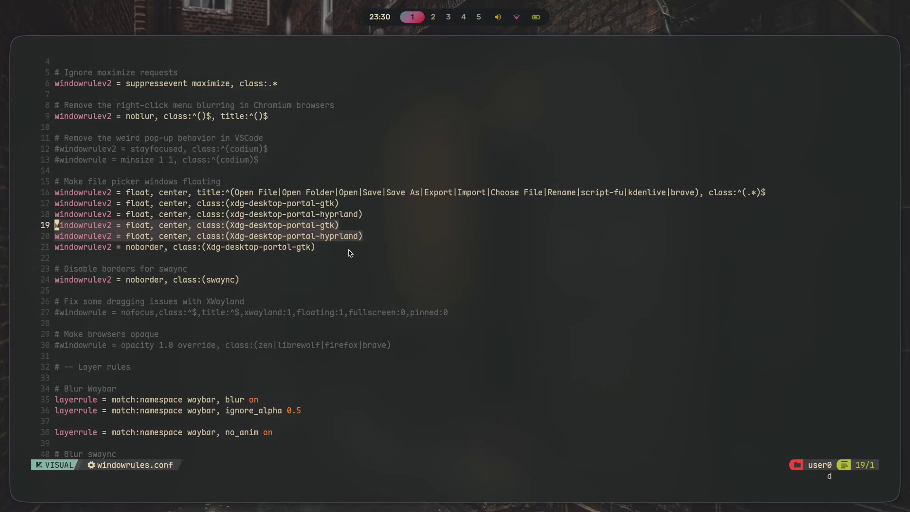
text(d:w)
key(Return)
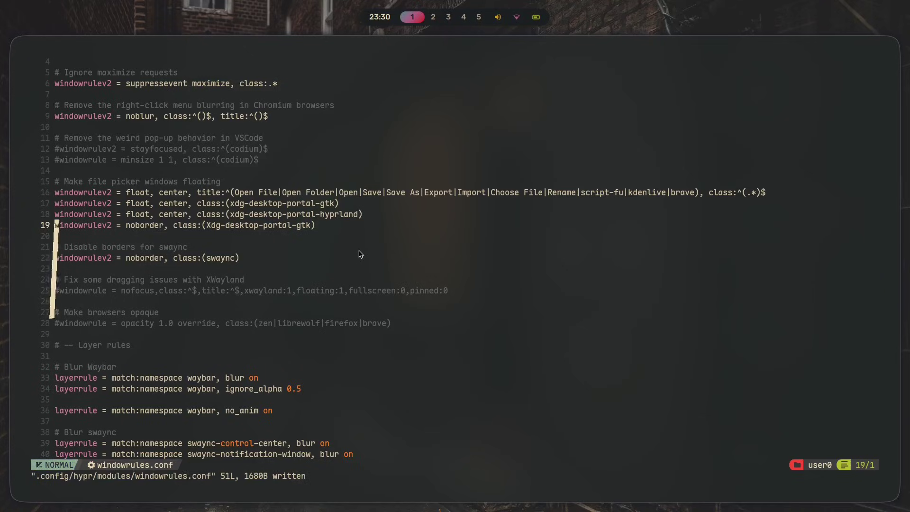
drag(332, 227, 342, 184)
click(340, 203)
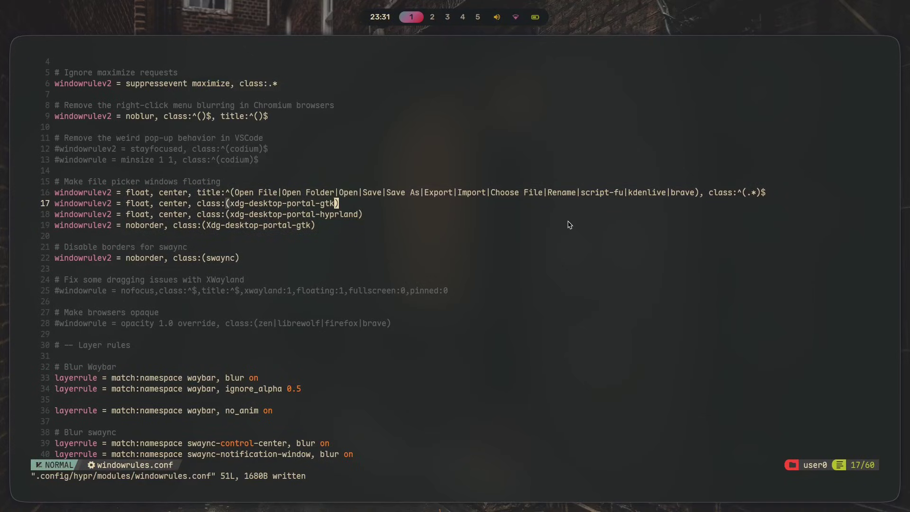
text(:q)
key(Return)
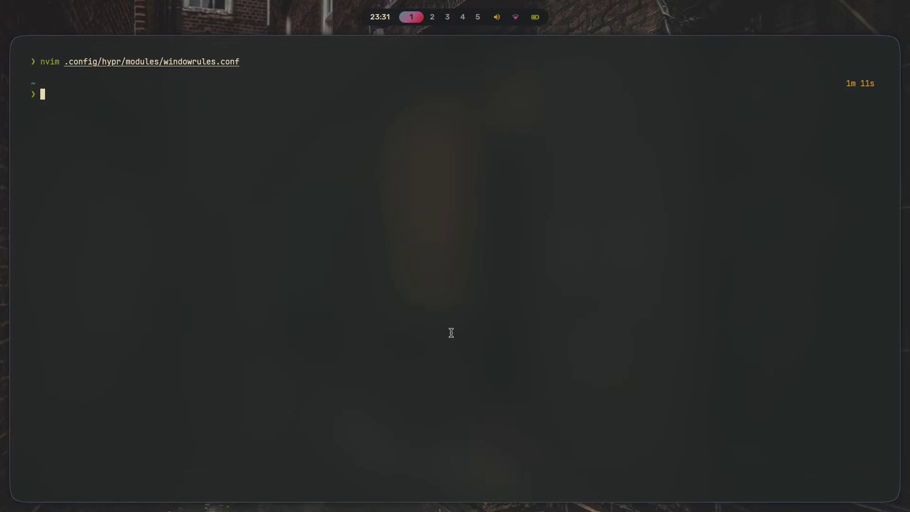
Step: Reopen windowrules.conf in nvim to skim its window and layer rules, with a brief visit to workspace 3
key(Up)
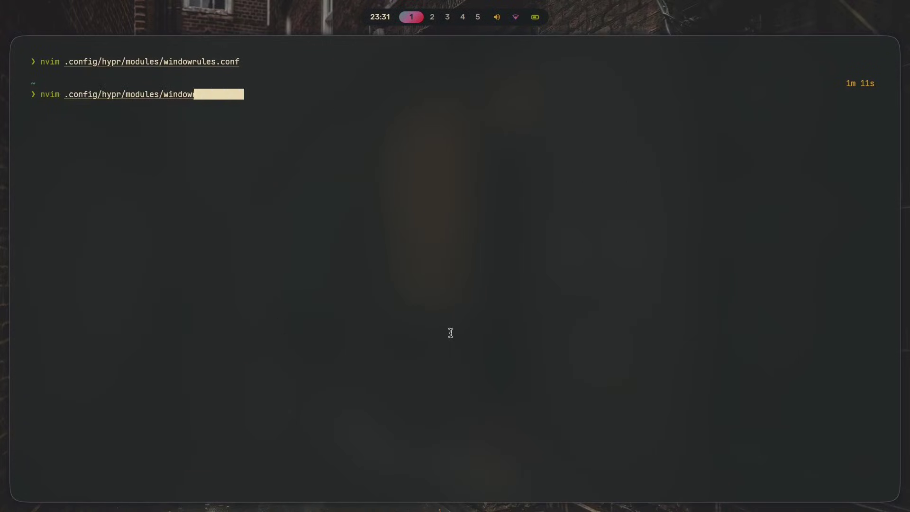
key(Return)
scroll(353, 203, down, 8)
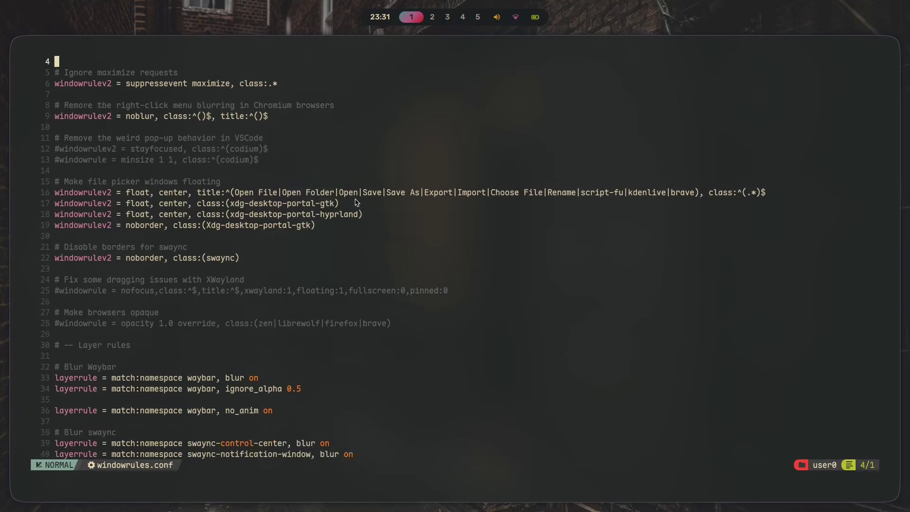
scroll(357, 229, up, 6)
click(297, 302)
key(g)
key(g)
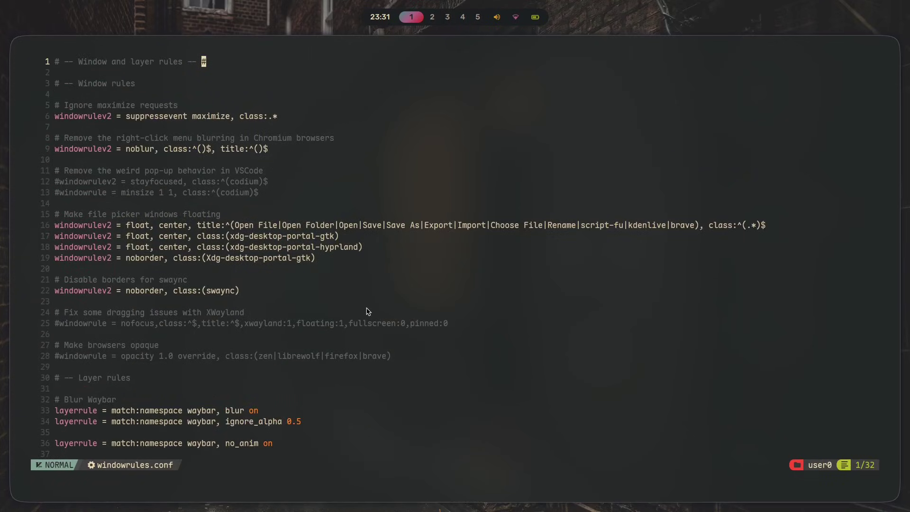
scroll(368, 310, down, 5)
scroll(368, 310, up, 5)
key(super+3)
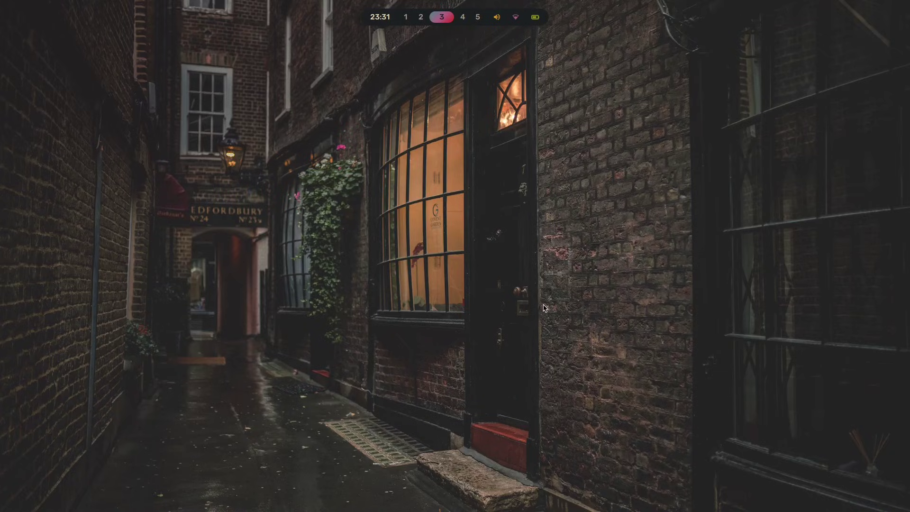
key(super+1)
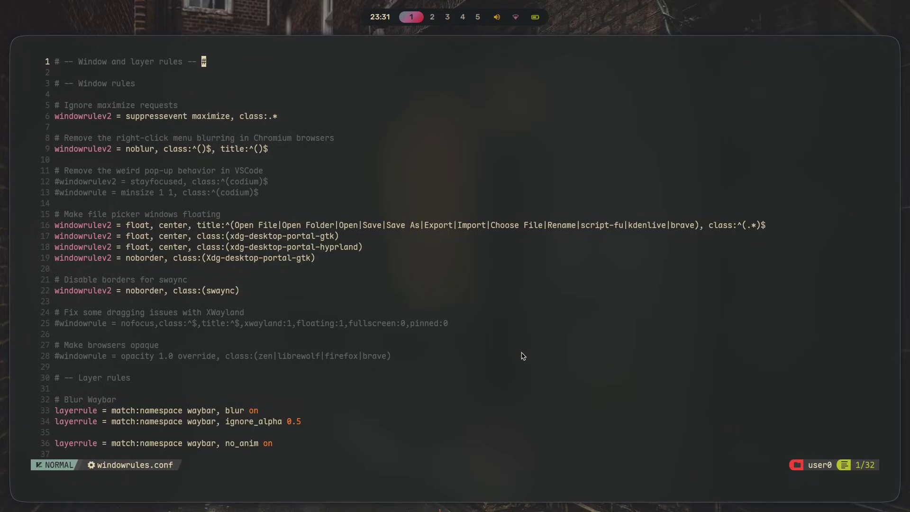
Step: Quit nvim, close the terminal and return to the notes on workspace 2
text(:q)
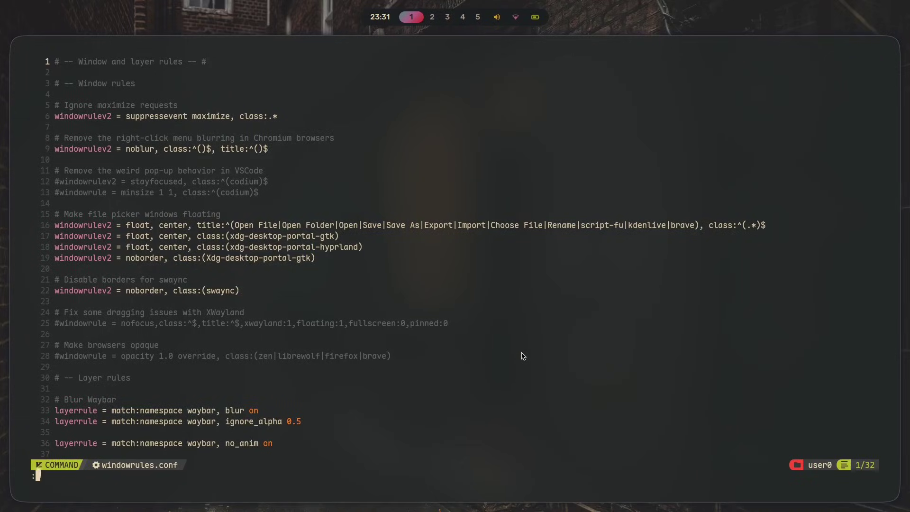
key(Return)
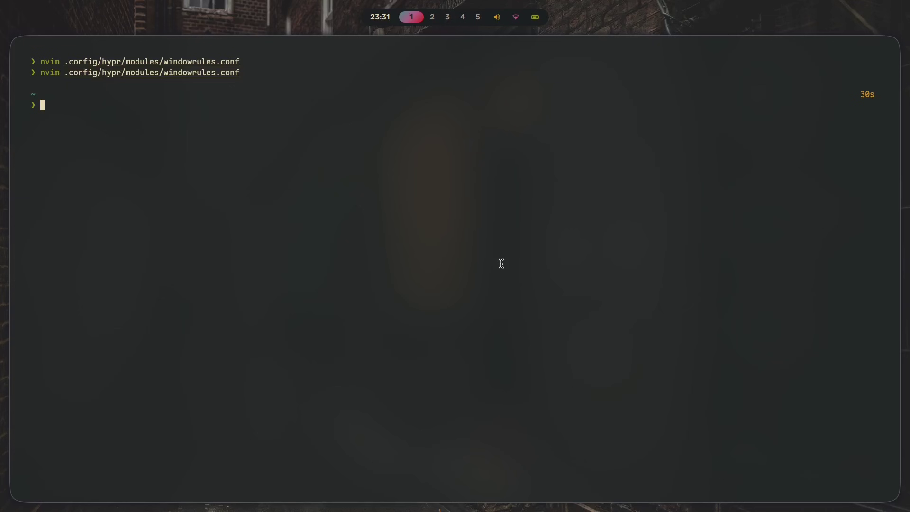
key(super+q)
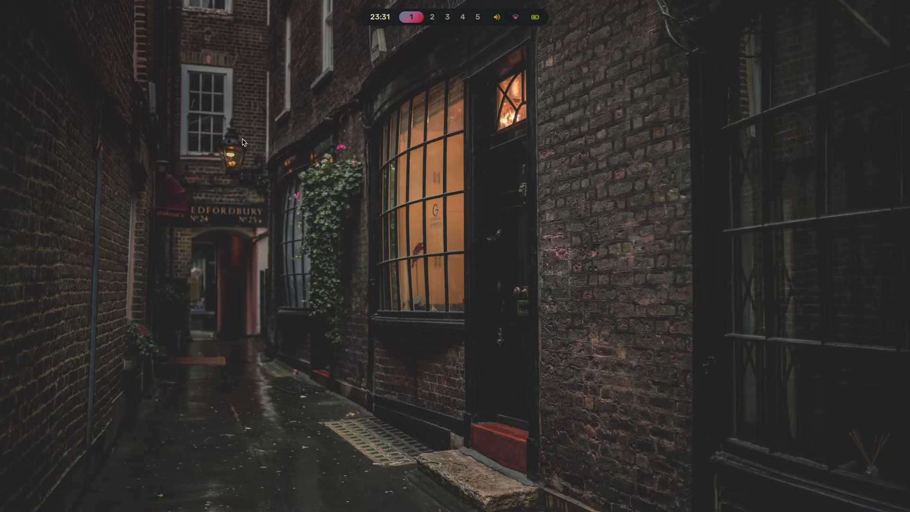
key(super+2)
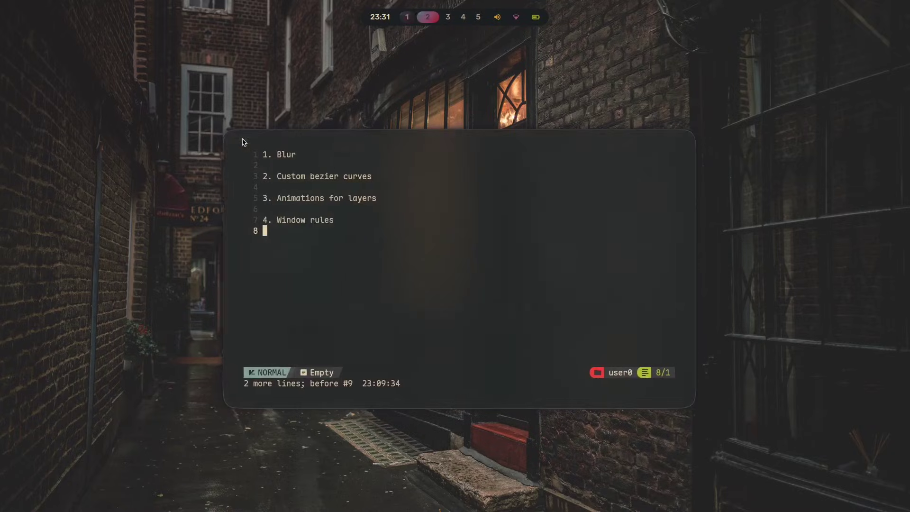
Step: Restore the "5. Modular configs" item in the notes and go to the end of the list
key(u)
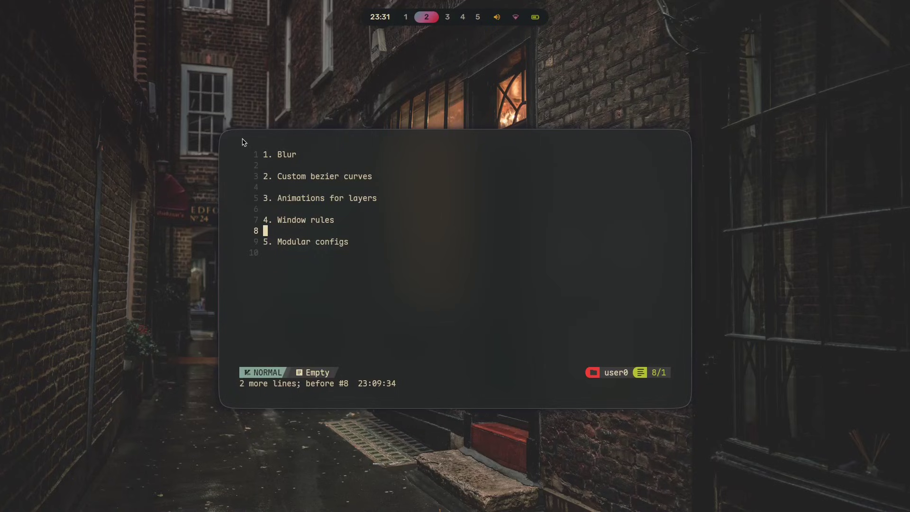
key(shift+g)
key(g)
key(g)
key(shift+g)
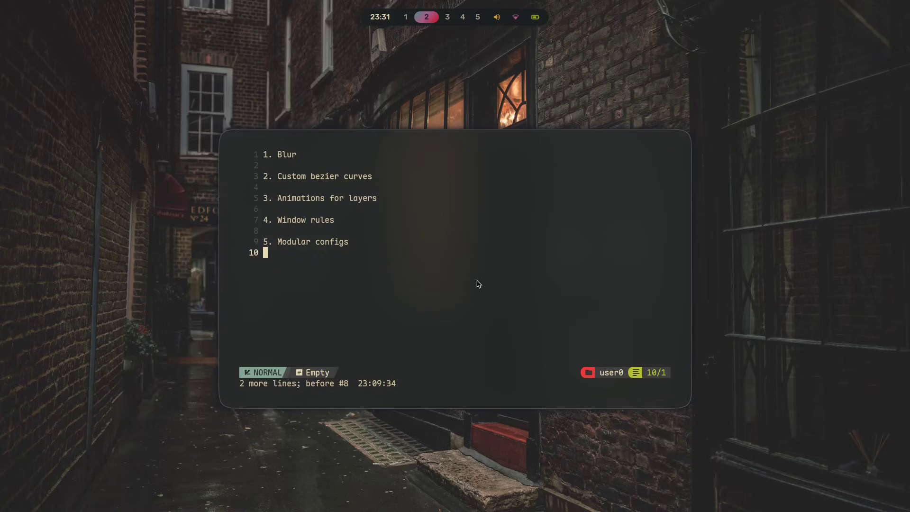
Step: Open a terminal on workspace 1 and open .config/hypr/hyprland.conf in nvim, going to the end of the file
key(super+1)
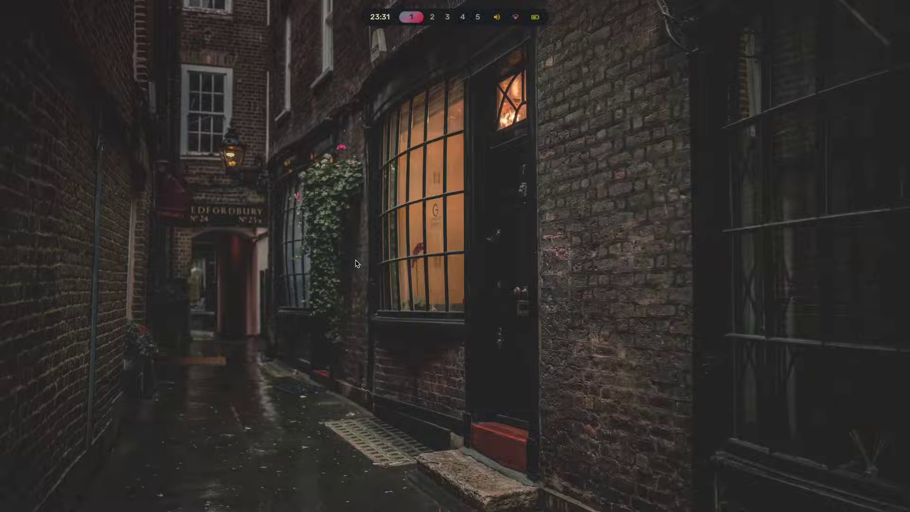
key(super+Return)
key(Up)
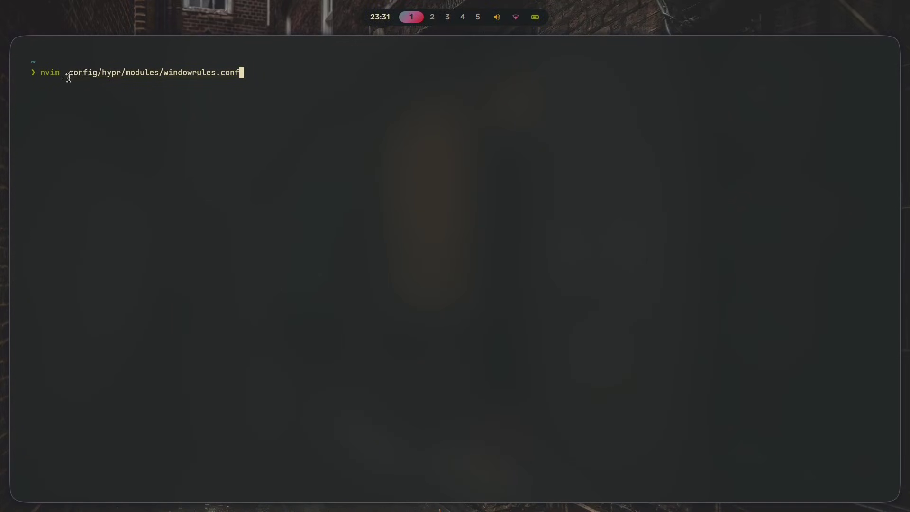
key(ctrl+w)
key(ctrl+w)
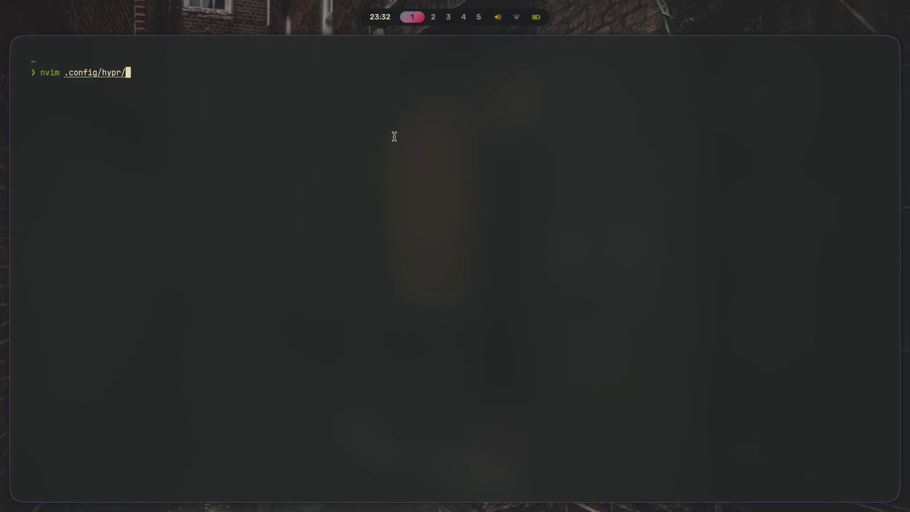
text(hyprland.conf)
key(Return)
key(shift+g)
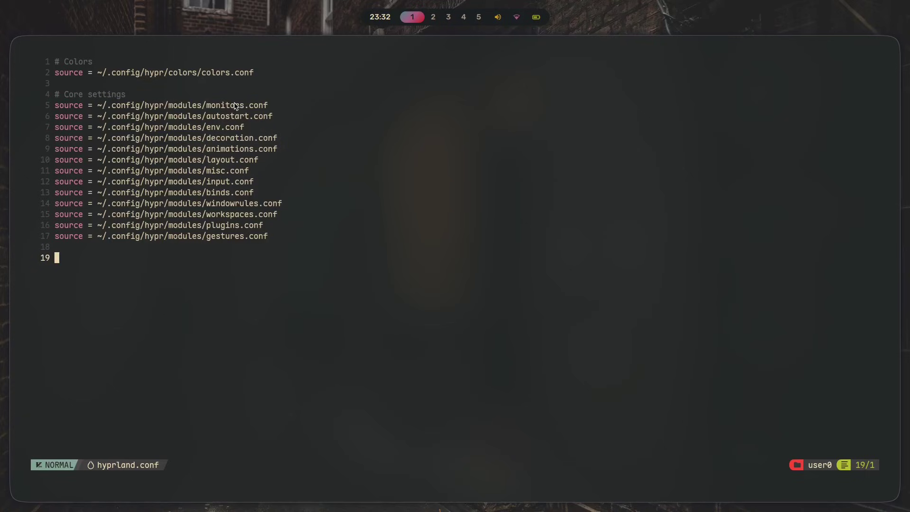
Step: Examine the source lines for the colors and core settings modules in hyprland.conf, and close its terminal
drag(268, 103, 147, 102)
click(236, 140)
drag(343, 390, 213, 86)
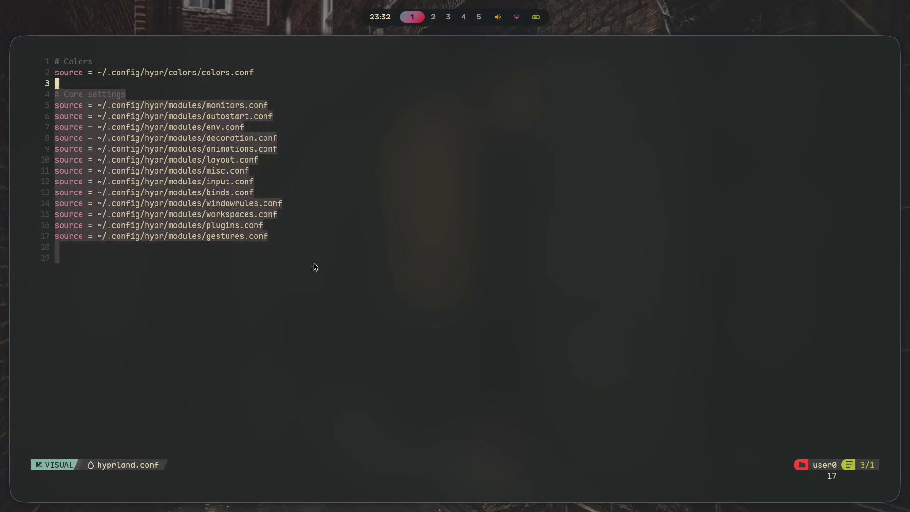
click(313, 265)
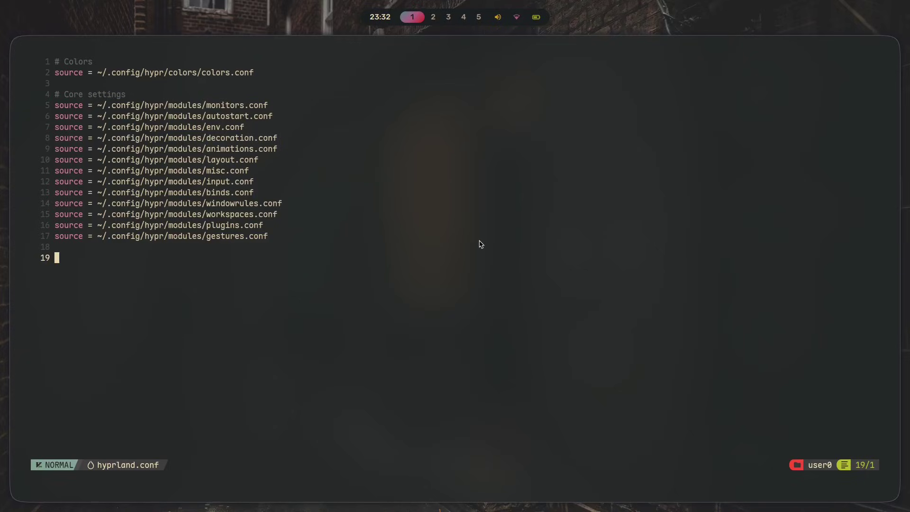
scroll(237, 222, down, 6)
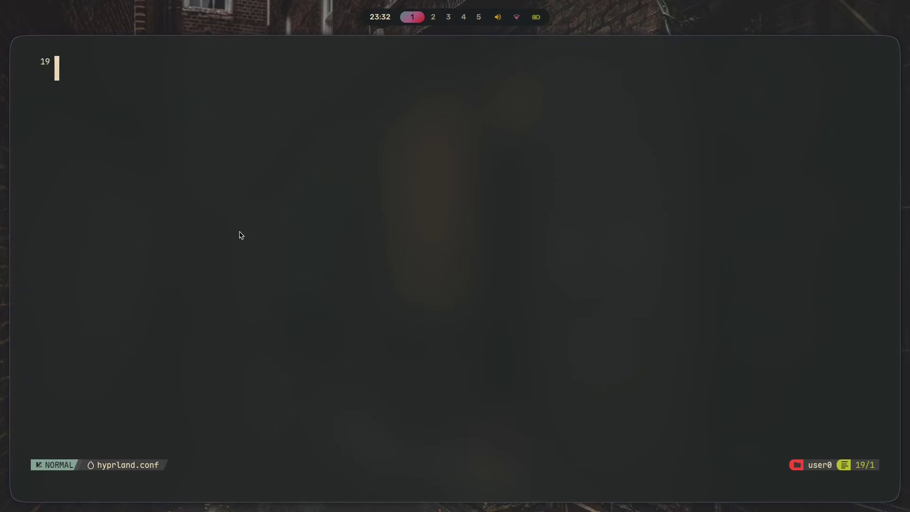
scroll(241, 244, up, 5)
scroll(246, 256, down, 1)
scroll(253, 257, down, 2)
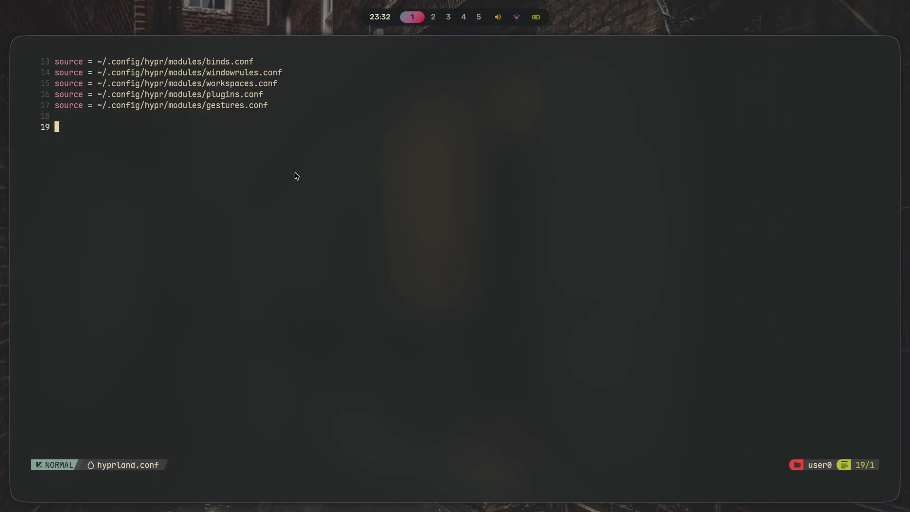
scroll(294, 189, up, 4)
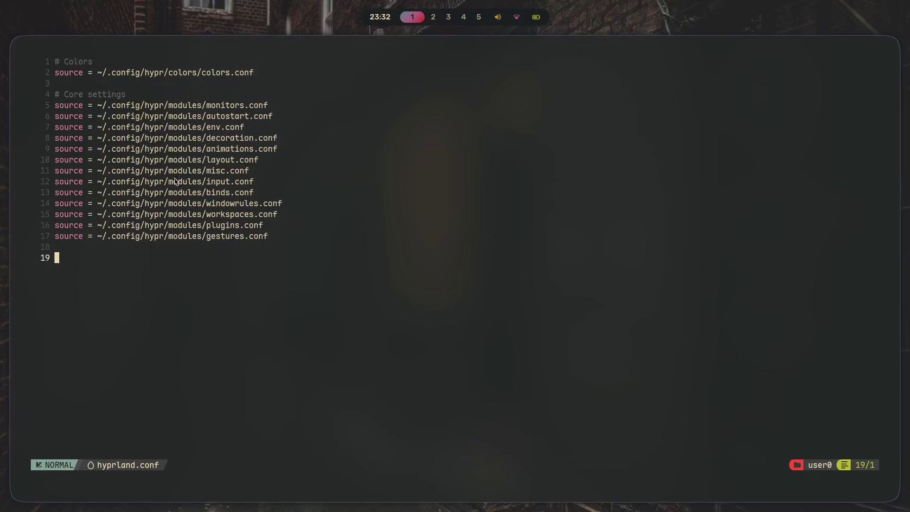
drag(260, 228, 208, 214)
click(240, 226)
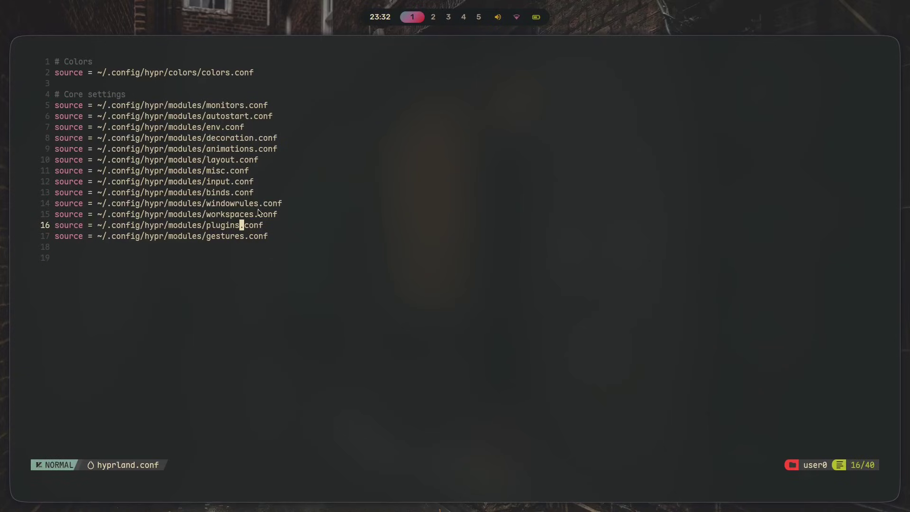
key(shift+g)
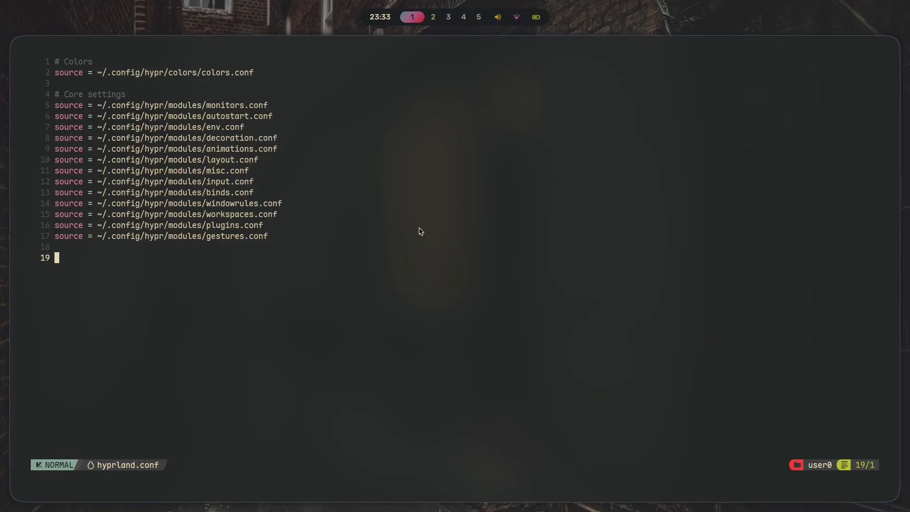
key(super+q)
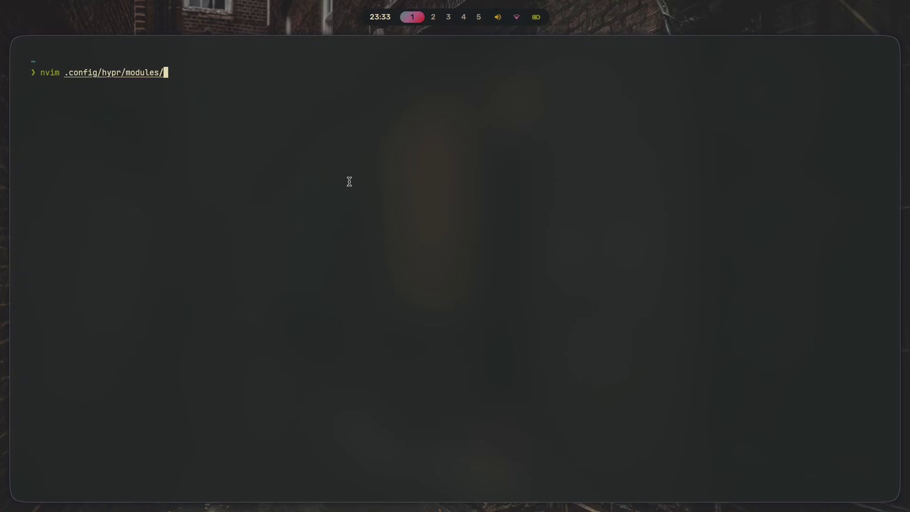
Step: Open .config/hypr/modules/layout.conf in nvim
text(al)
key(BackSpace)
key(BackSpace)
text(layout.conf)
key(Return)
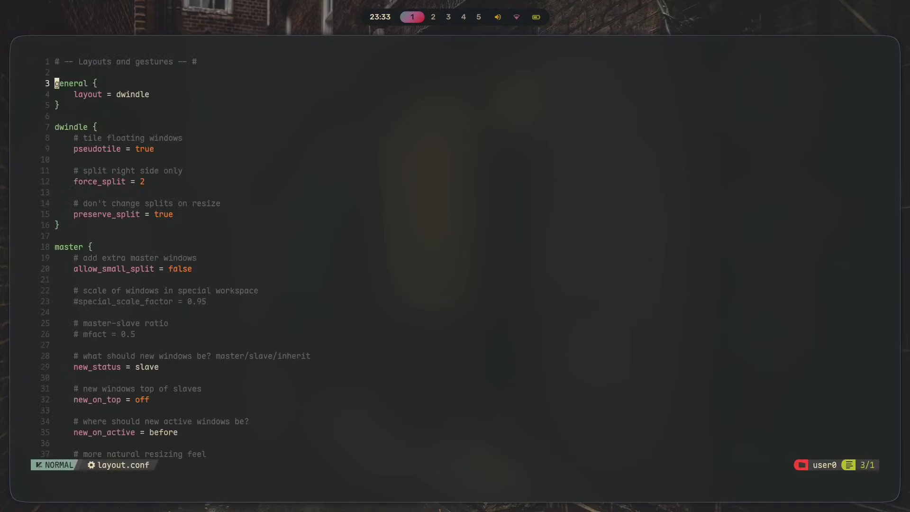
Step: Undo the last change so the general layout is set to scrolling, and save layout.conf
key(u)
key(j)
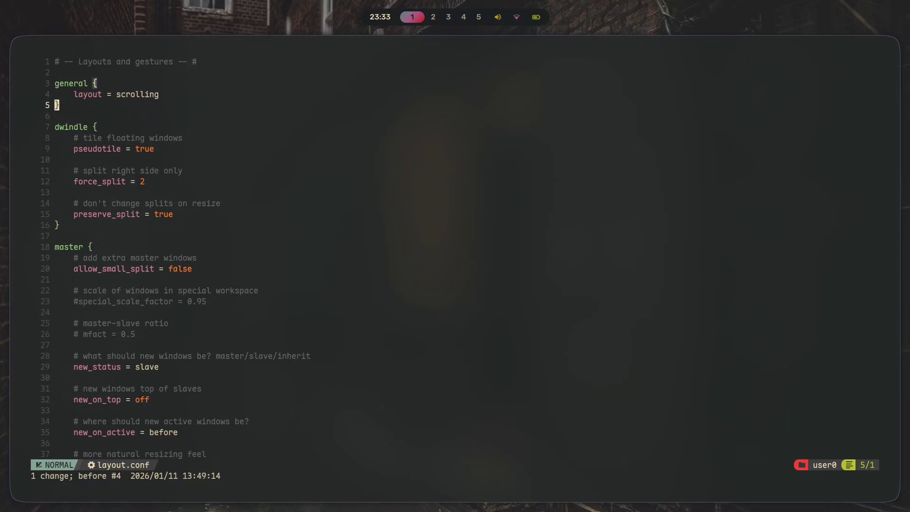
drag(118, 95, 158, 95)
key(Escape)
text(:w)
key(Return)
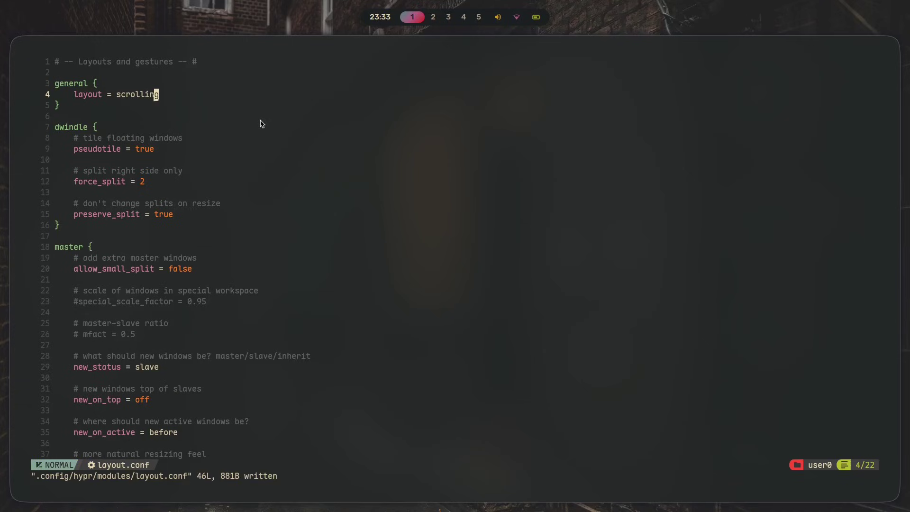
Step: Try the scrolling layout with two terminals on workspace 3, and close them
key(super+3)
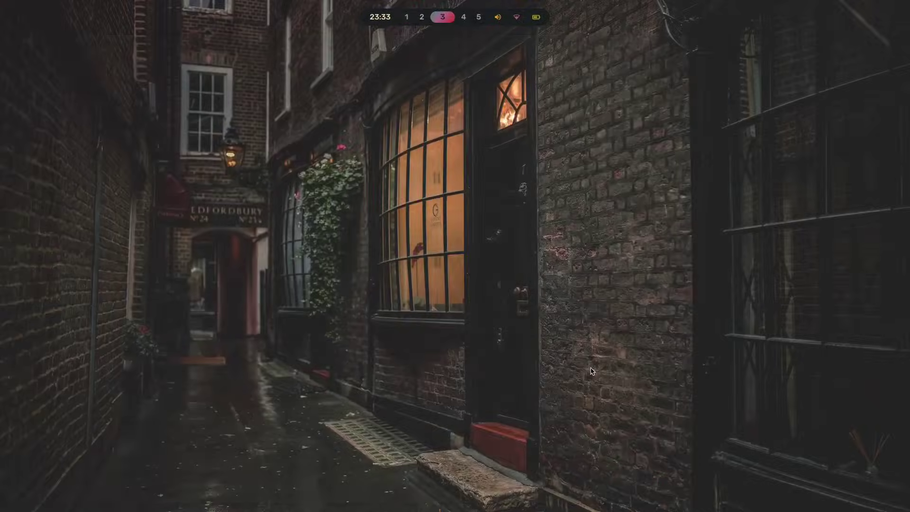
key(super+Return)
key(super+Return)
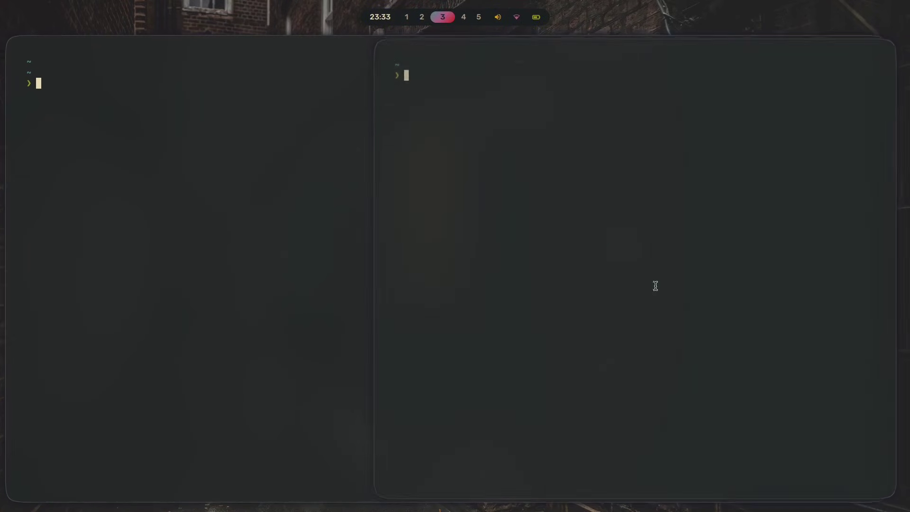
drag(63, 62, 98, 79)
click(121, 104)
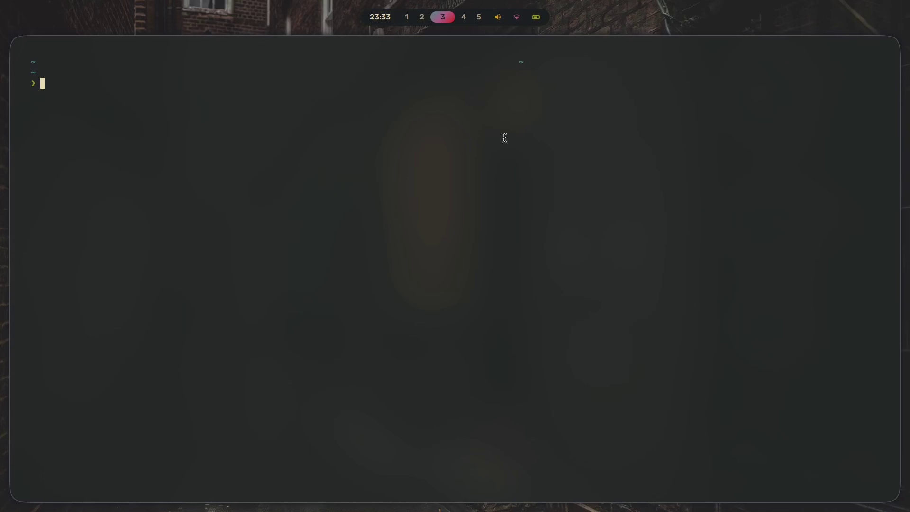
key(super+q)
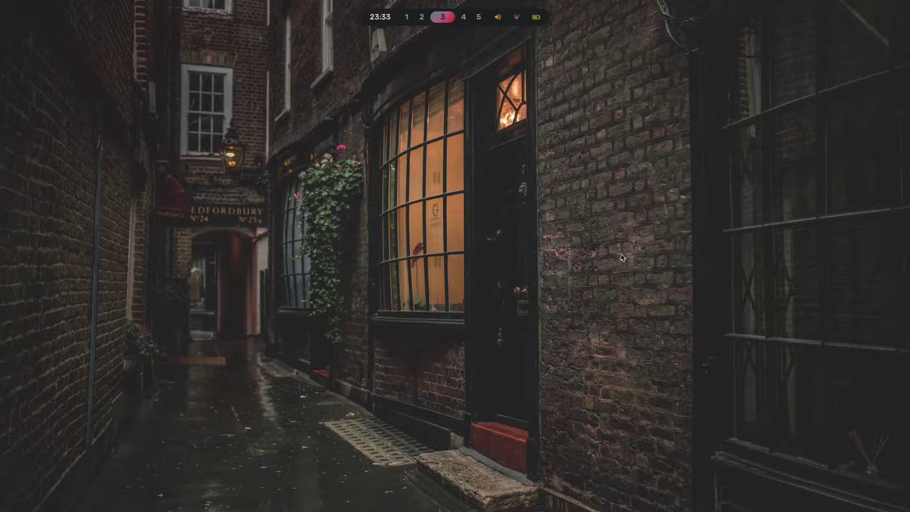
Step: Open two new terminals on workspace 3 and switch back and forth between workspaces 3 and 4, ending on 3
key(super+Return)
key(super+Return)
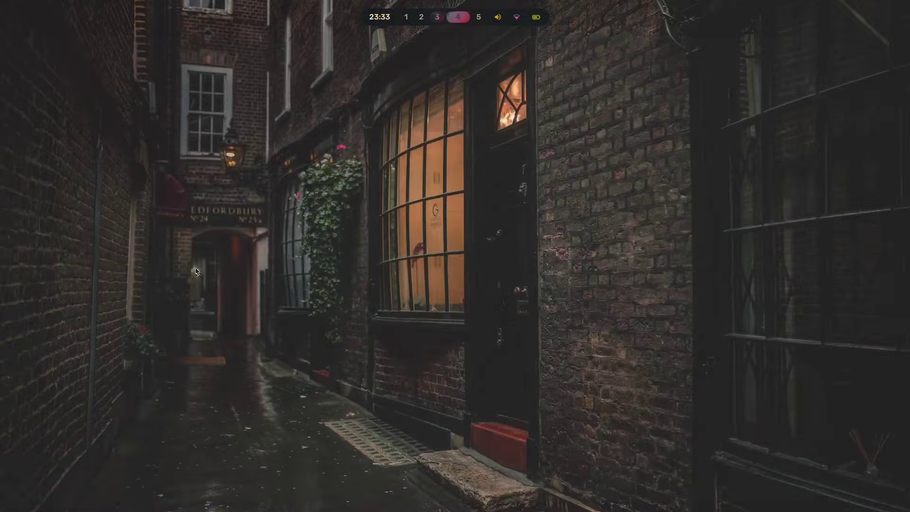
key(super+3)
key(super+4)
key(super+3)
key(super+4)
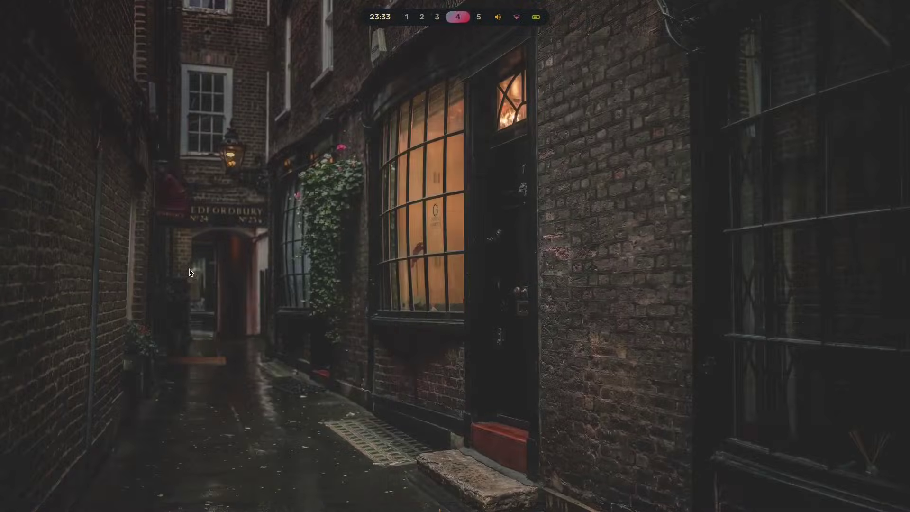
key(super+3)
click(481, 199)
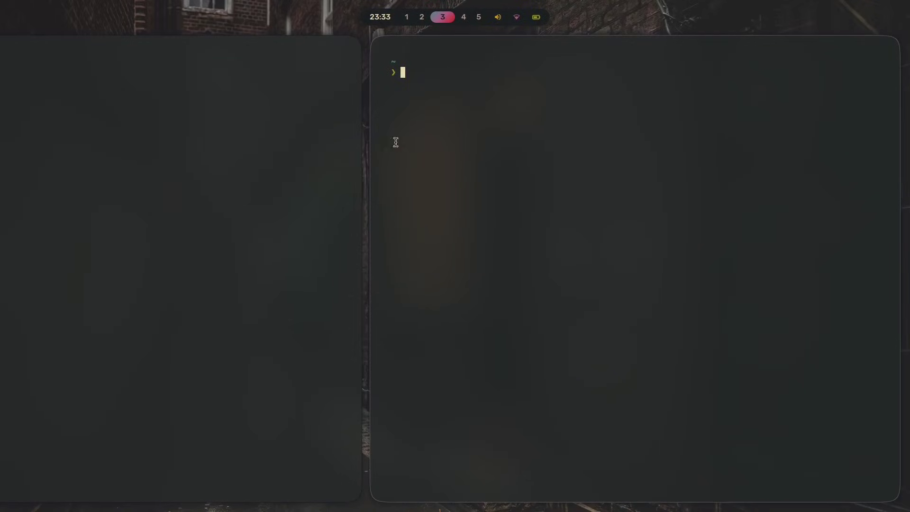
Step: Try directional window and workspace navigation and the full-size view with the terminals on workspace 3, and close them
key(super+ctrl+Left)
key(super+ctrl+Right)
key(super+4)
key(super+3)
key(super+f)
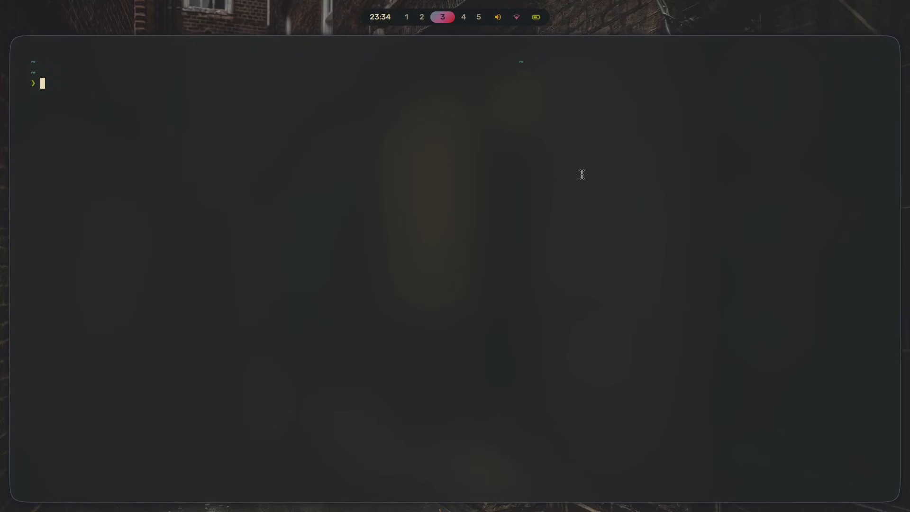
key(super+q)
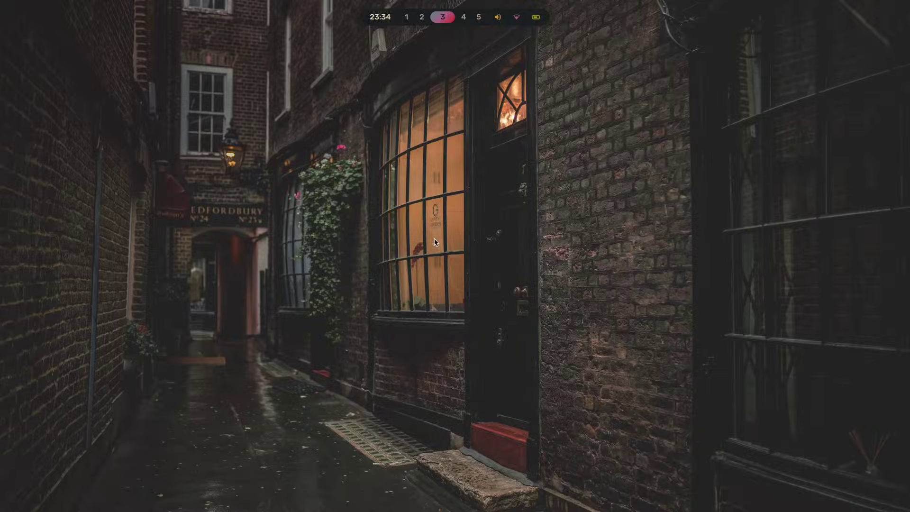
Step: Return to workspace 1, quit nvim and close the terminal
key(super+1)
click(327, 279)
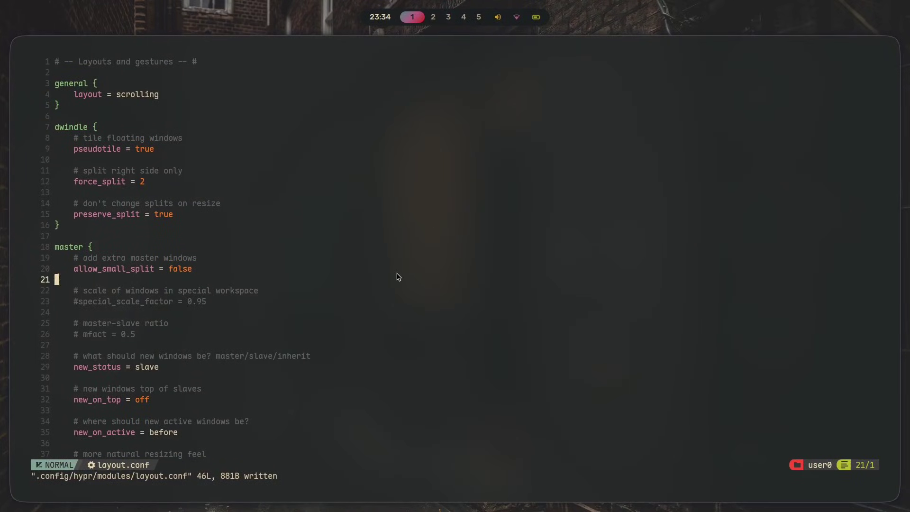
text(:q)
key(Return)
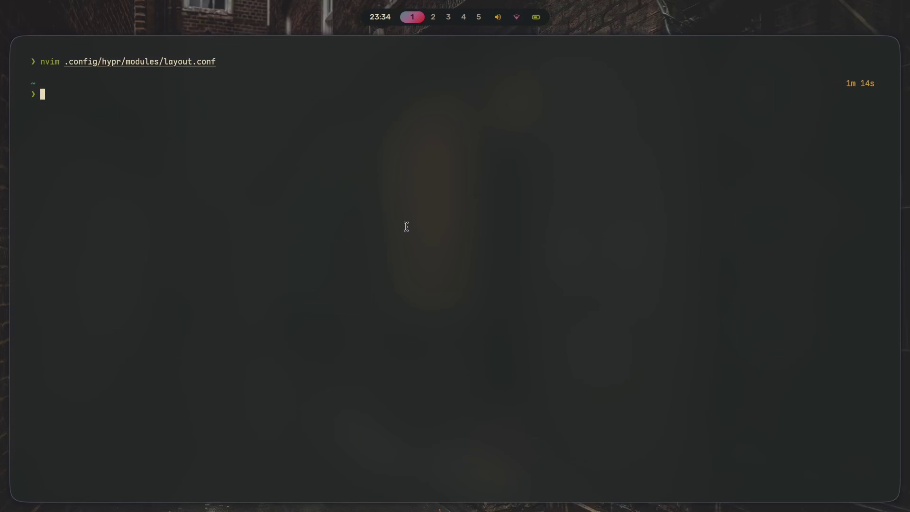
key(super+q)
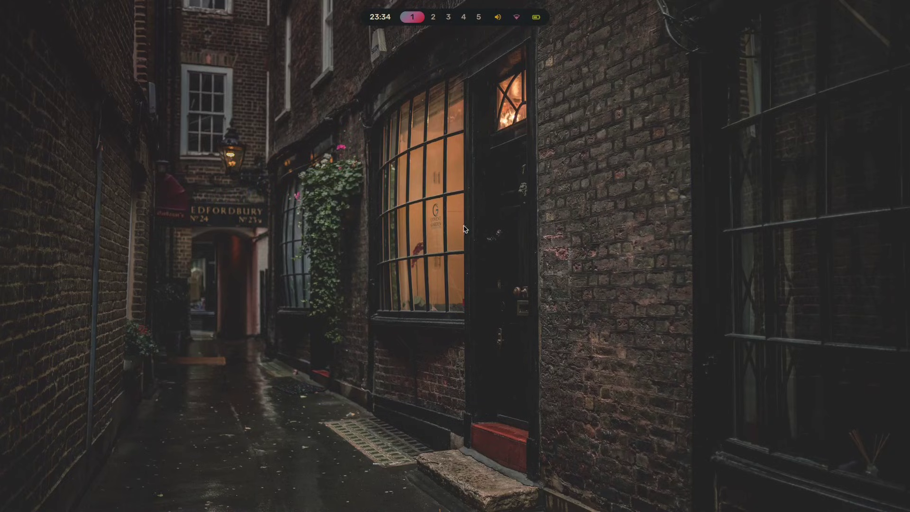
Step: Switch to the Gumroad page on workspace 5 and skim the course module videos and descriptions
key(super+5)
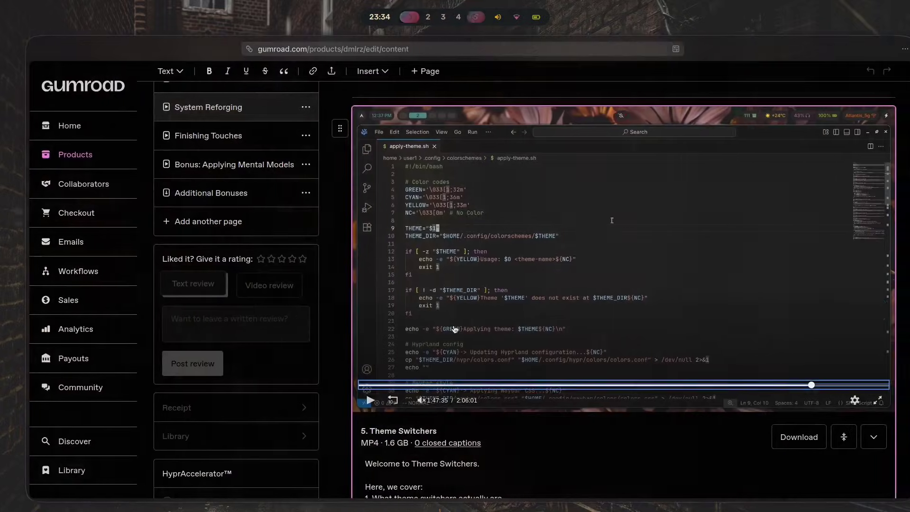
scroll(485, 250, down, 10)
scroll(485, 250, down, 2)
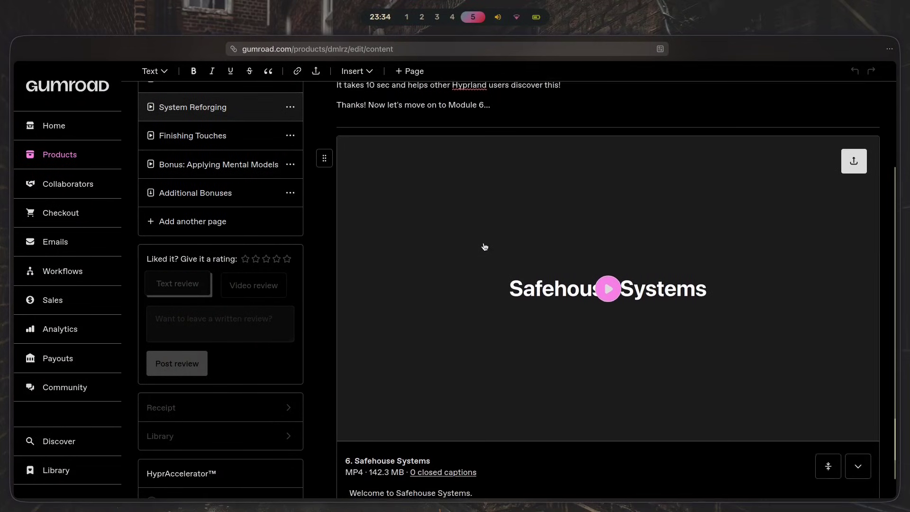
scroll(496, 347, up, 10)
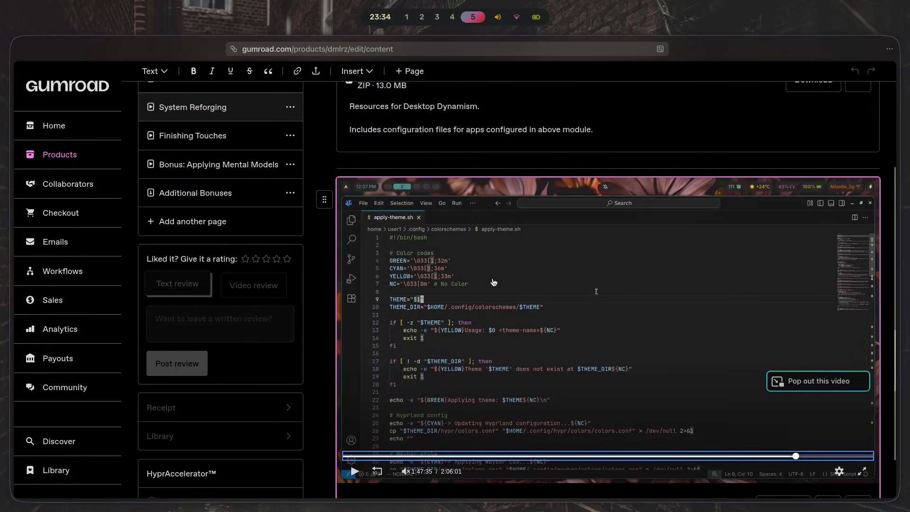
scroll(493, 282, up, 8)
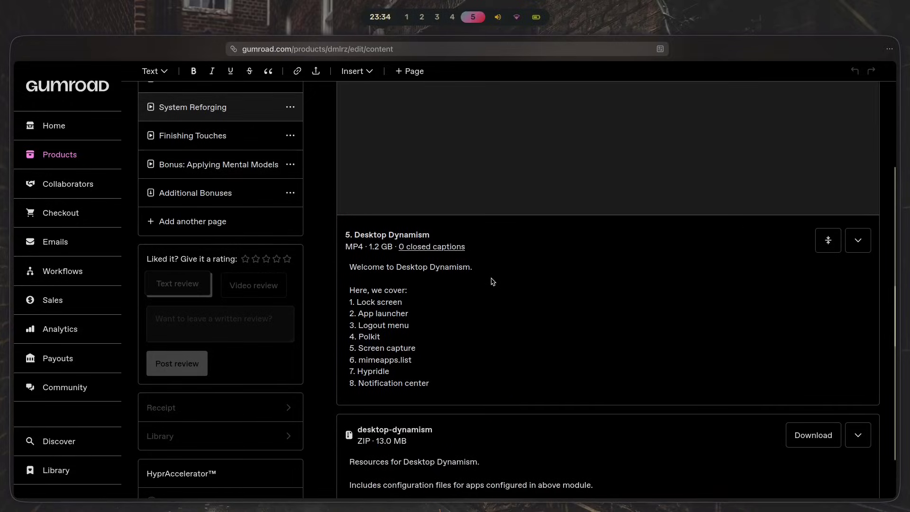
scroll(493, 282, up, 6)
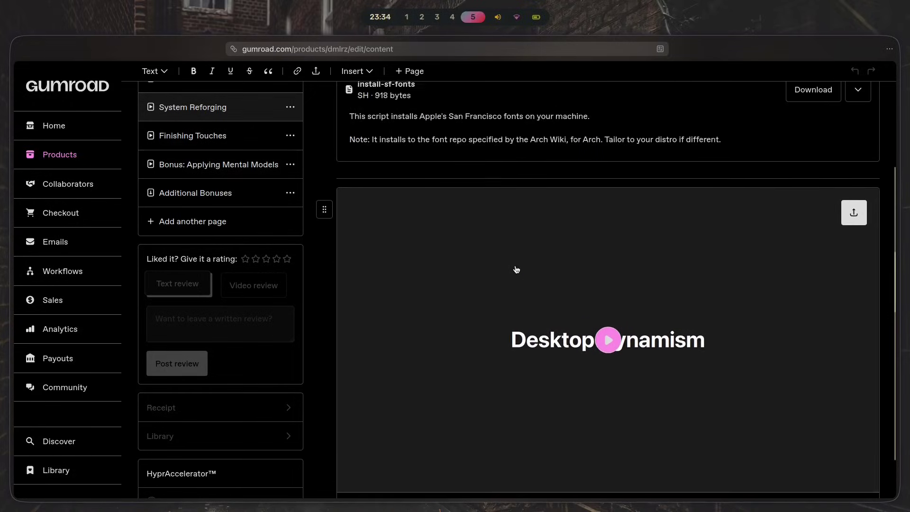
scroll(518, 266, up, 5)
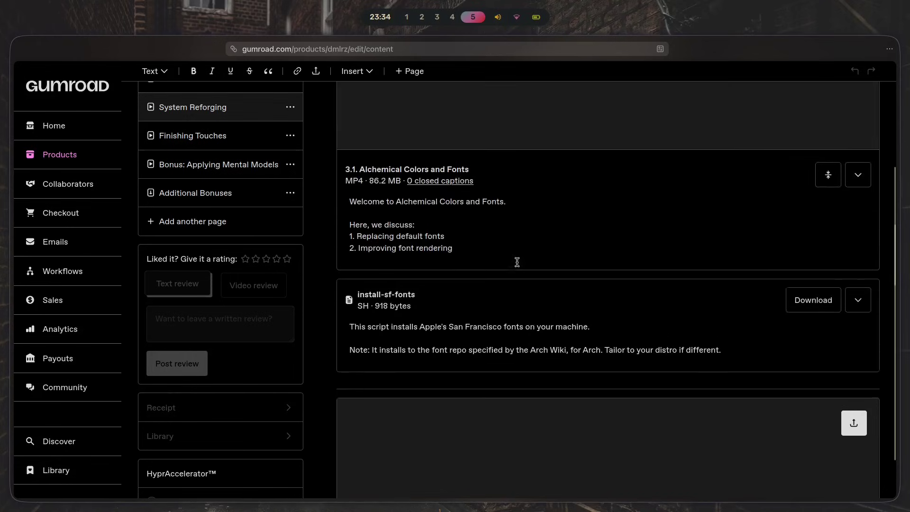
scroll(513, 270, up, 7)
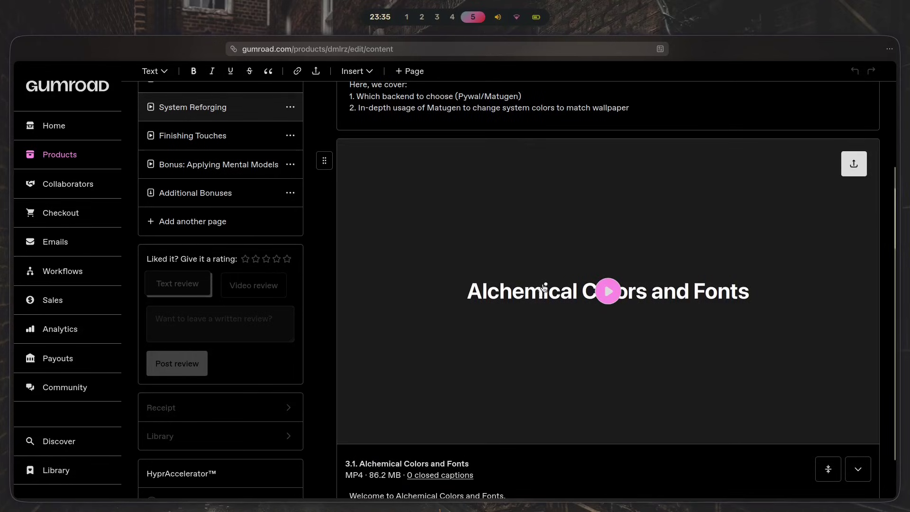
scroll(329, 168, down, 2)
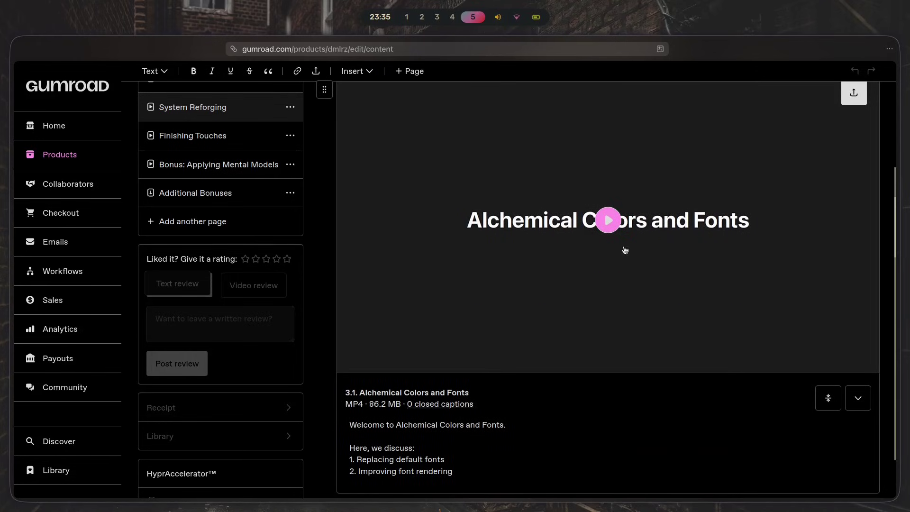
Step: Return to workspace 1 and apply the anime theme from the theme selector
key(super+1)
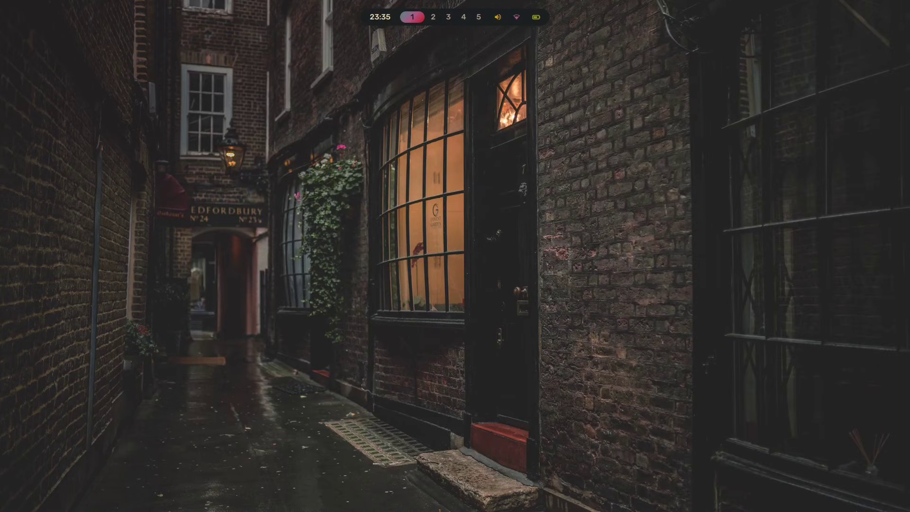
key(super+t)
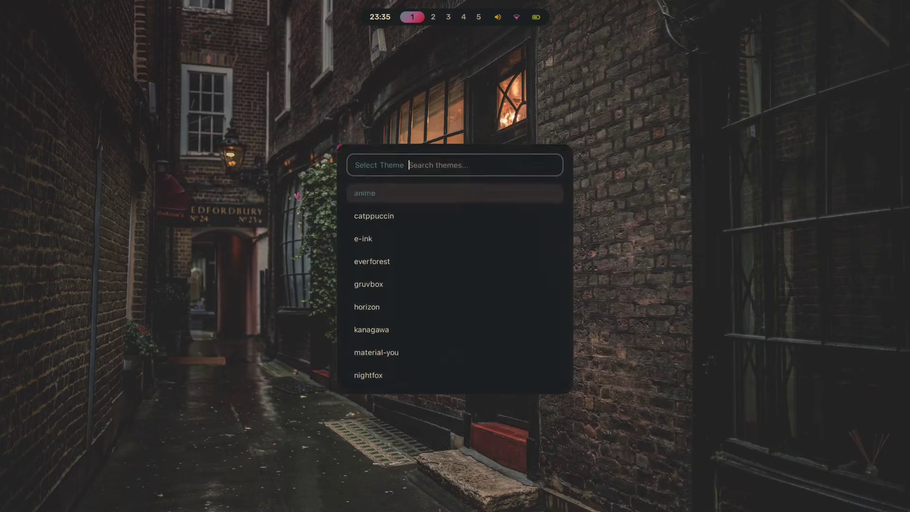
key(Return)
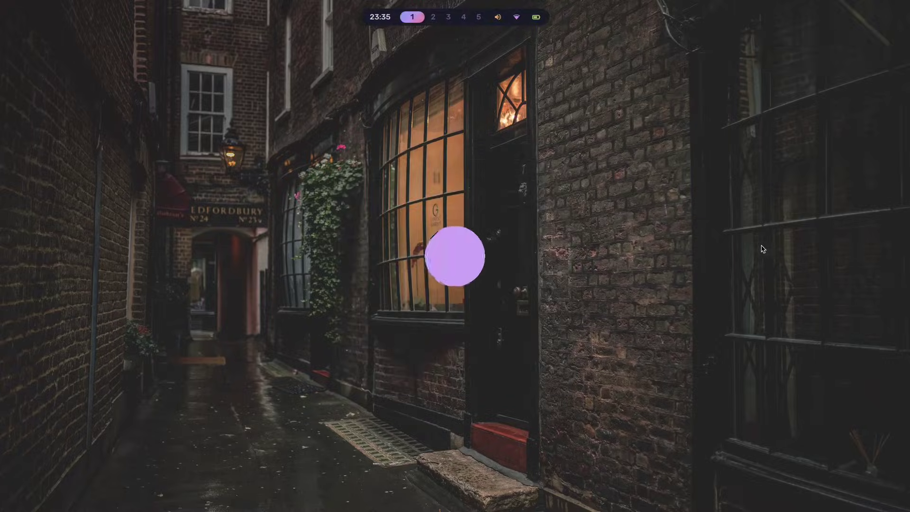